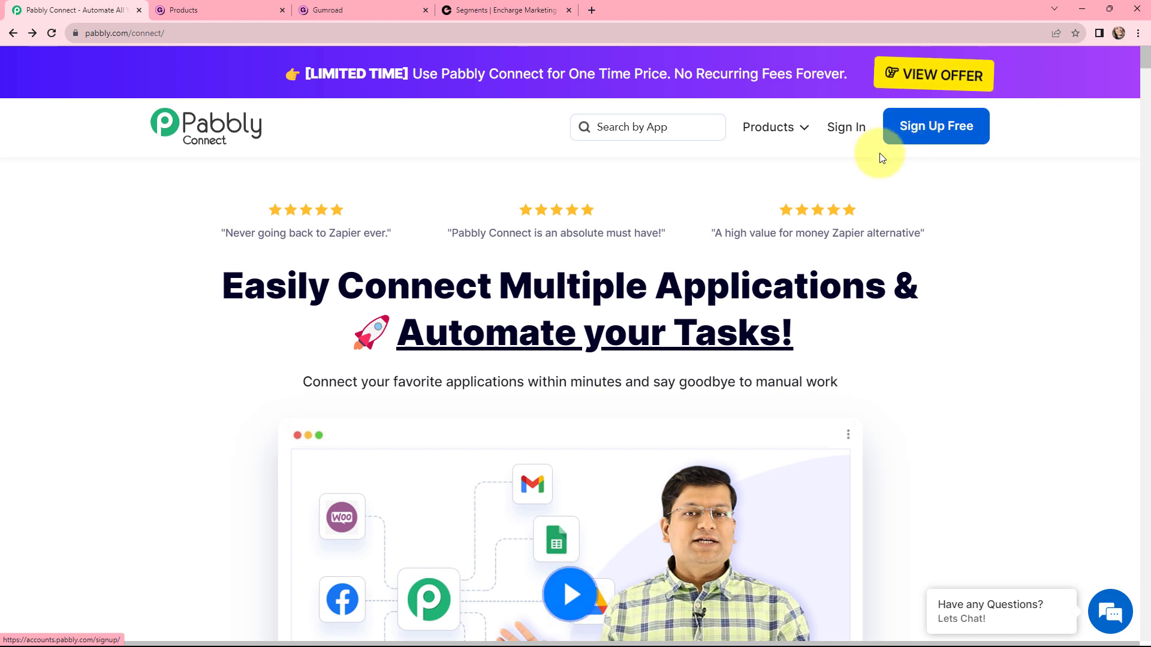
Sign in, access Pabbly Connect and create the workflow "Add New Person in Encharge from Gumroad Sale" in the Gumroad to Encharge folder
{"action": "left_click", "coordinate": [837, 133]}
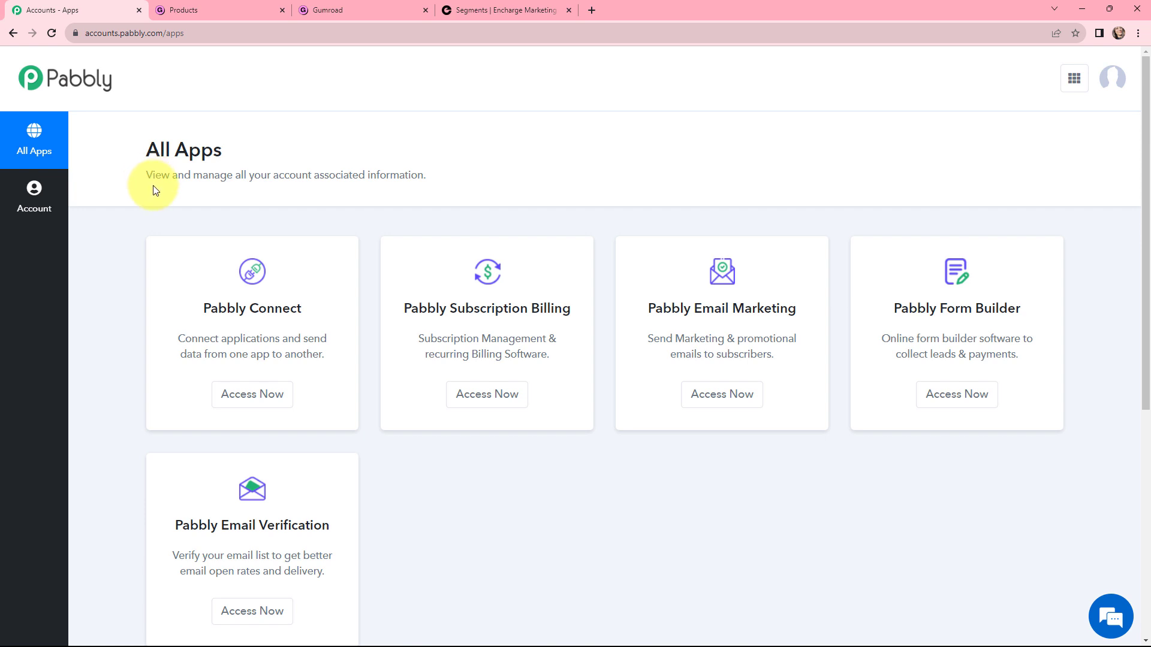
{"action": "left_click", "coordinate": [253, 394]}
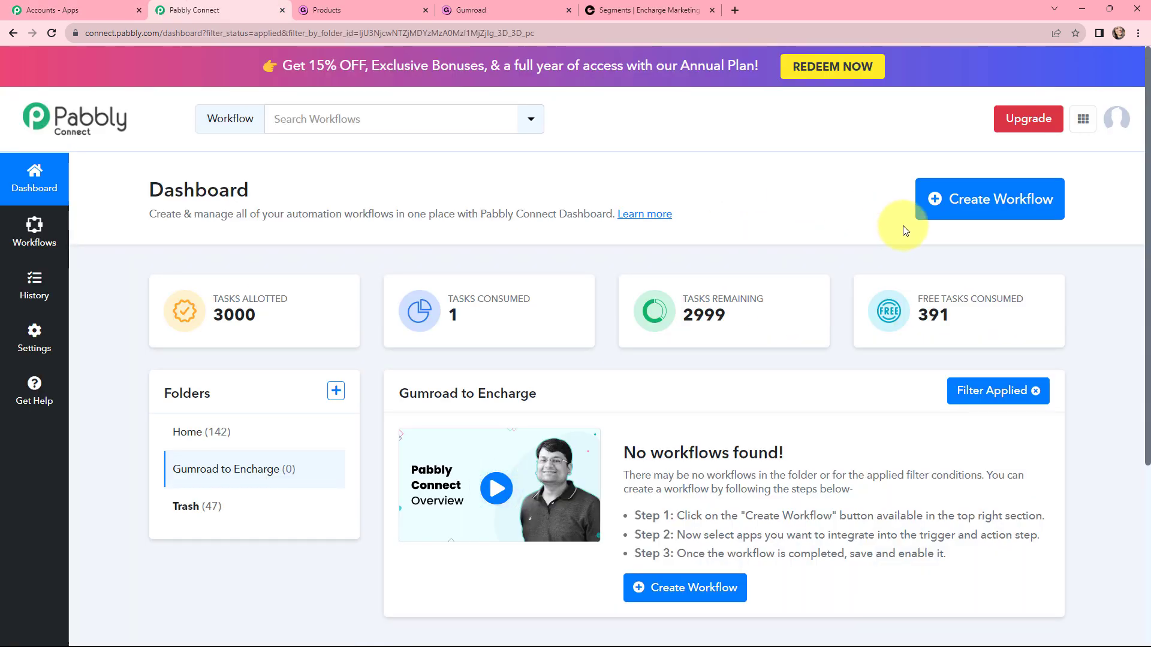
{"action": "left_click", "coordinate": [980, 195]}
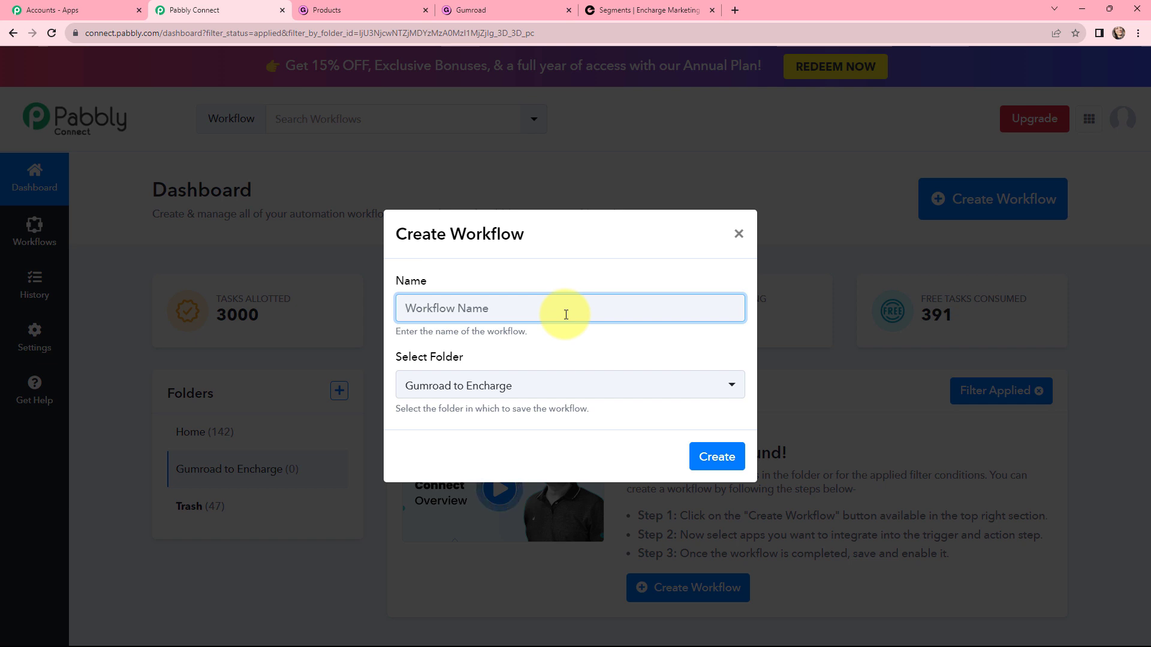
{"action": "type", "text": "Add New Person in Encharge from Gumroad Sale"}
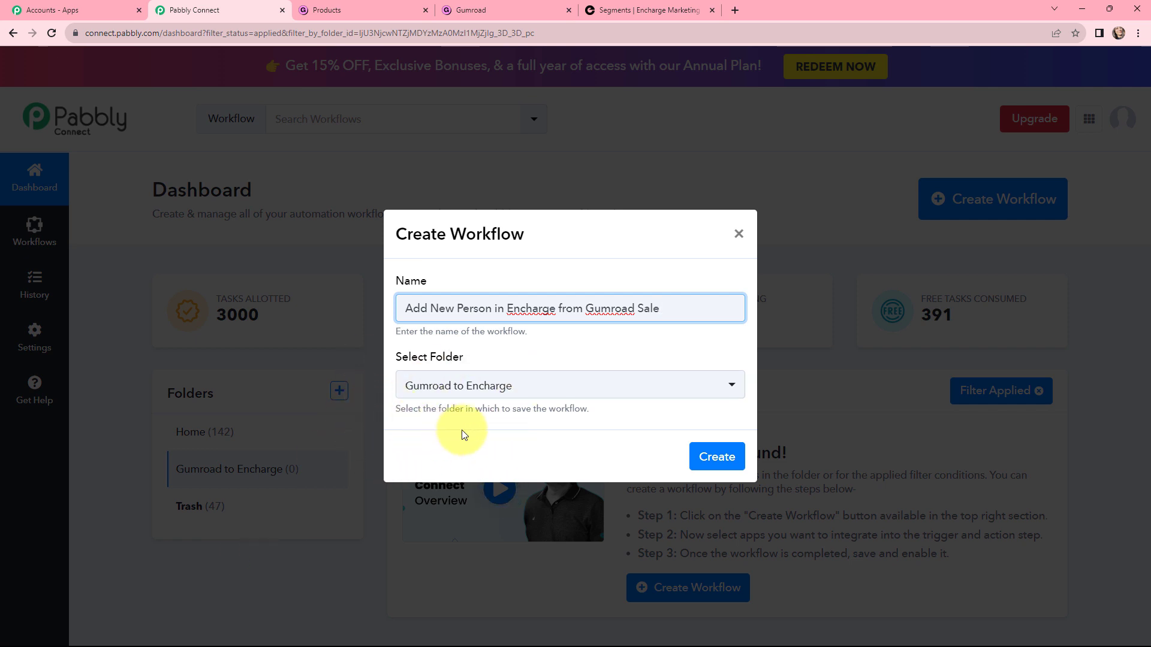
{"action": "left_click", "coordinate": [709, 459]}
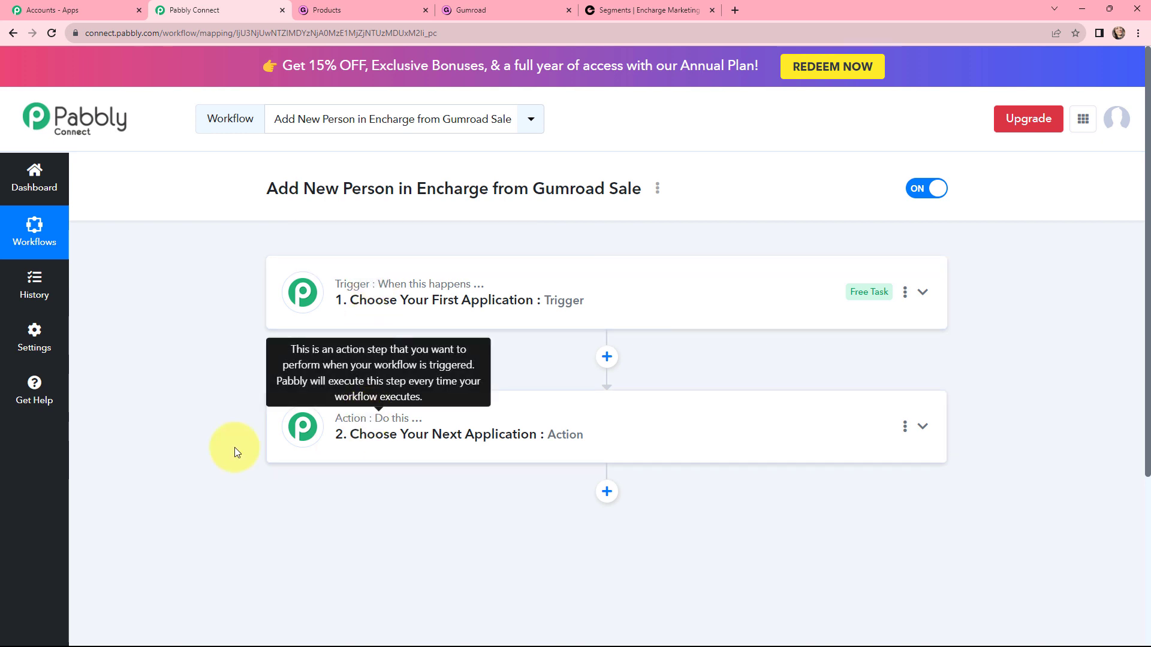
{"action": "left_click_drag", "start_coordinate": [247, 184], "coordinate": [247, 199]}
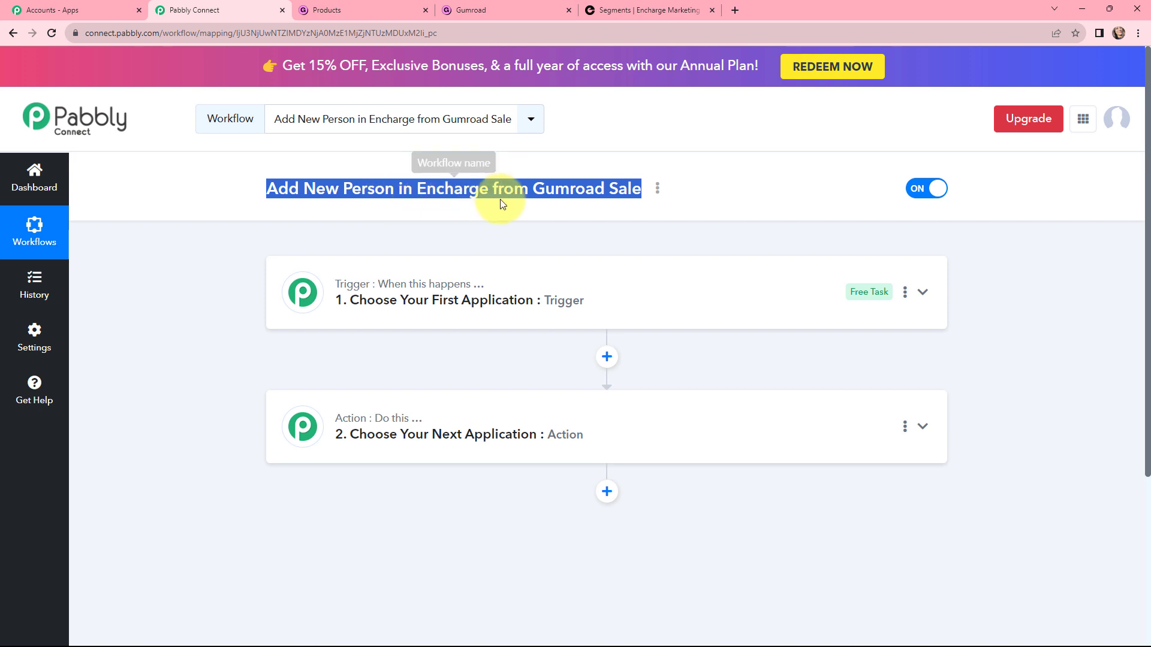
Set the workflow's trigger application to Gumroad with New Sale as the trigger event
{"action": "left_click", "coordinate": [467, 292]}
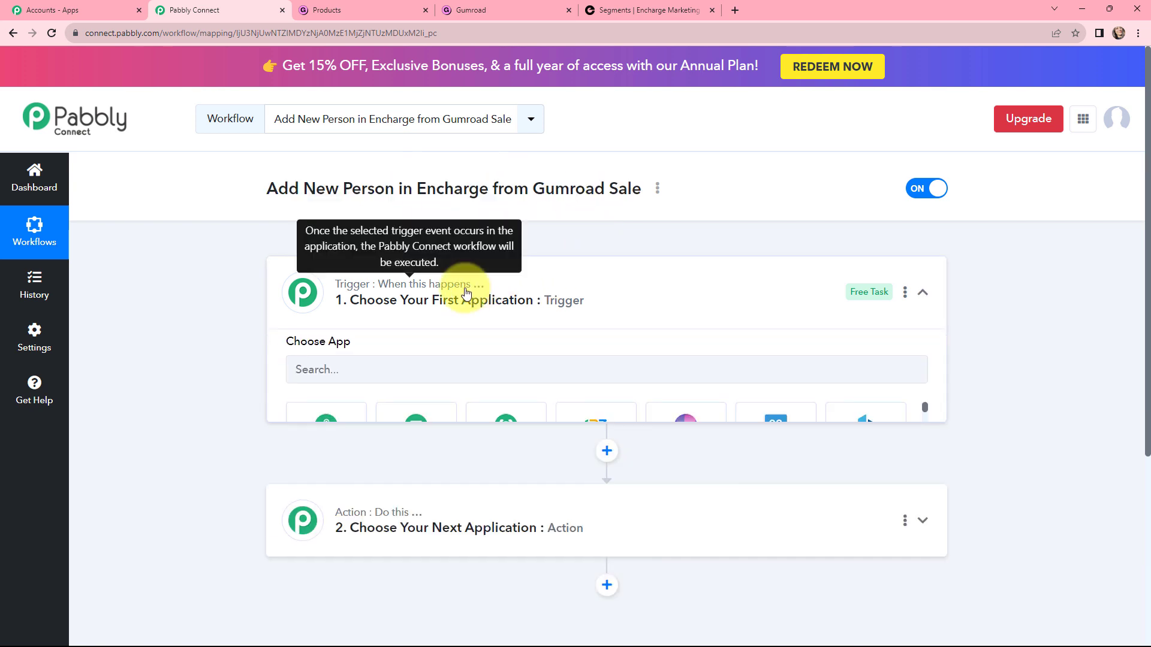
{"action": "left_click", "coordinate": [402, 377]}
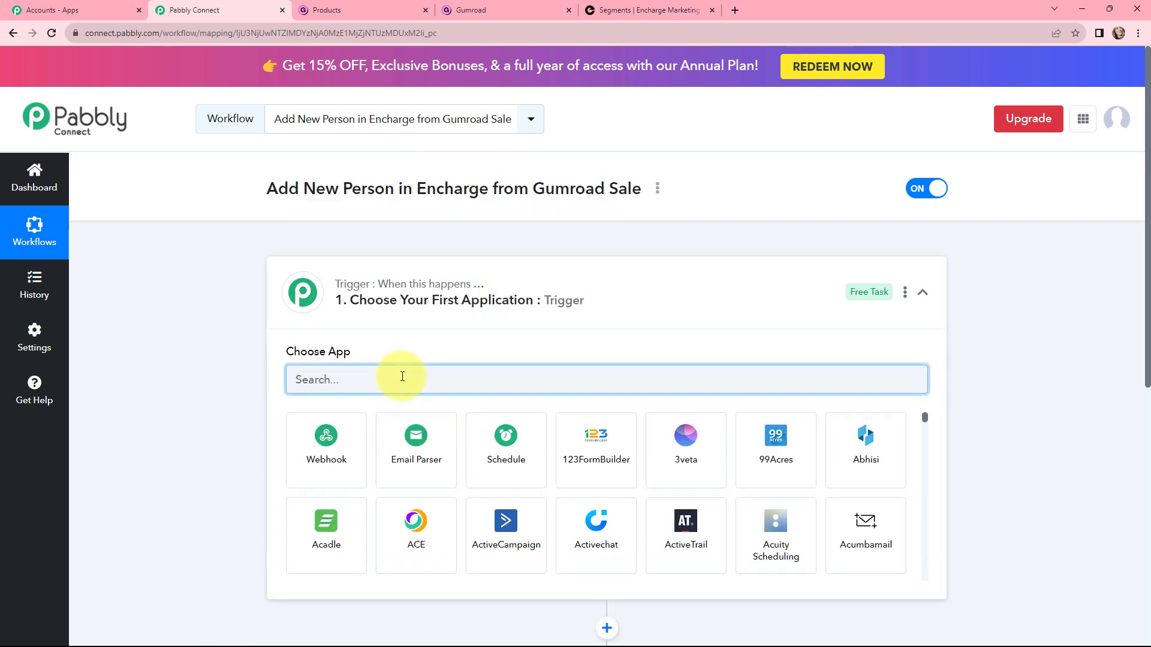
{"action": "type", "text": "gumr"}
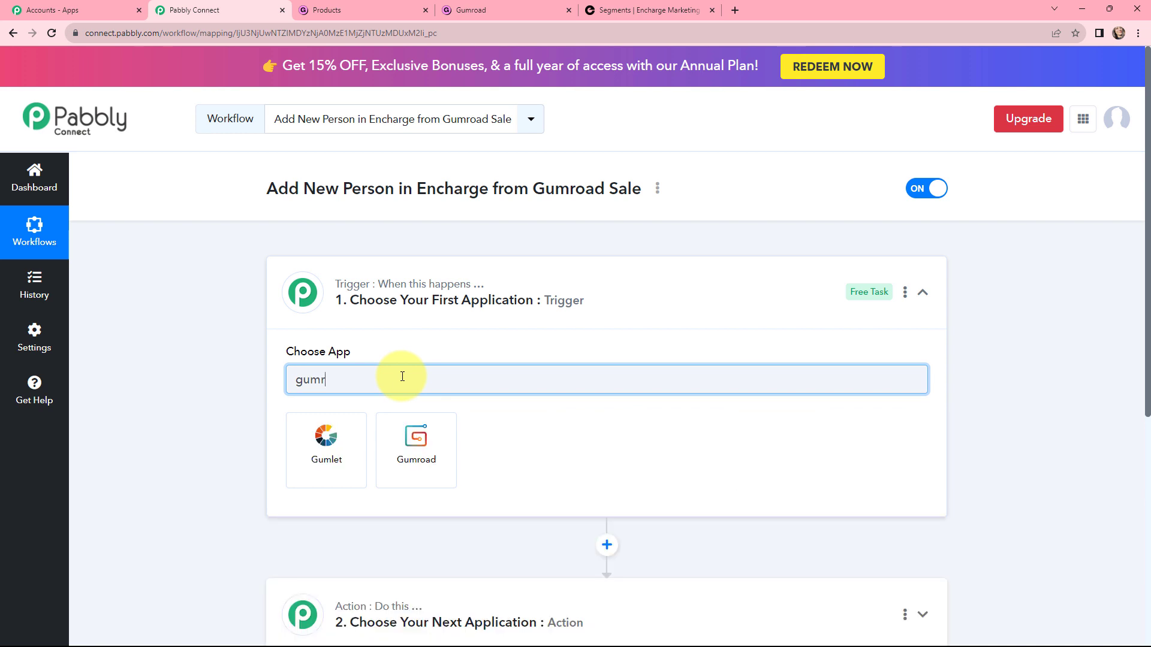
{"action": "left_click", "coordinate": [350, 429]}
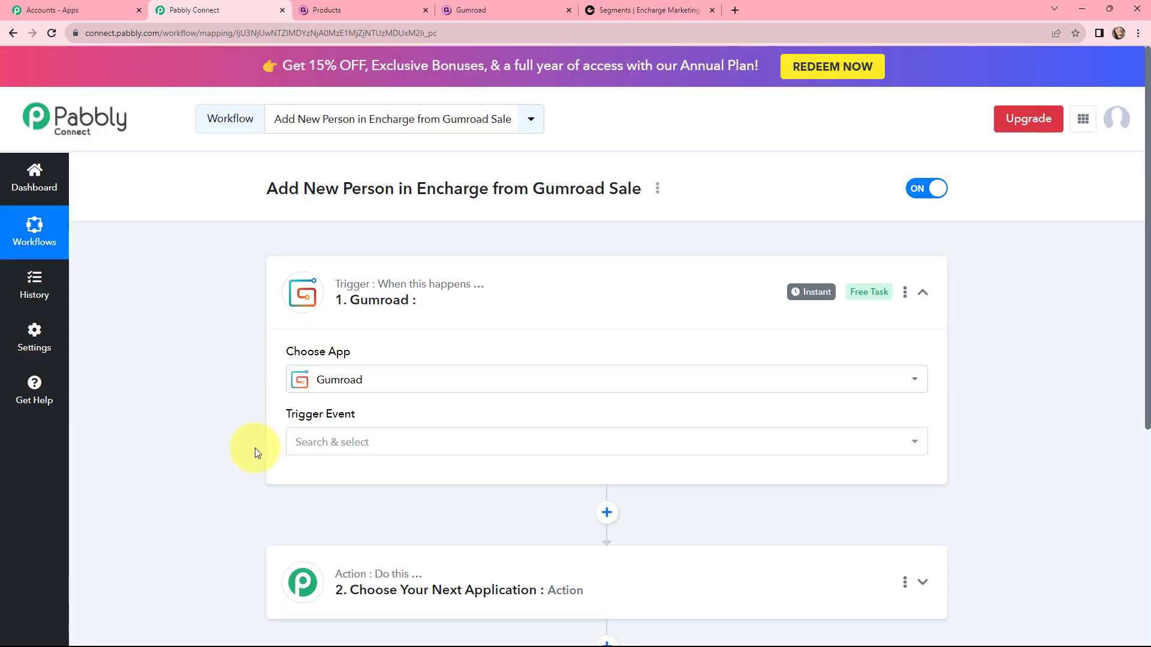
{"action": "left_click", "coordinate": [353, 446]}
{"action": "left_click", "coordinate": [352, 446]}
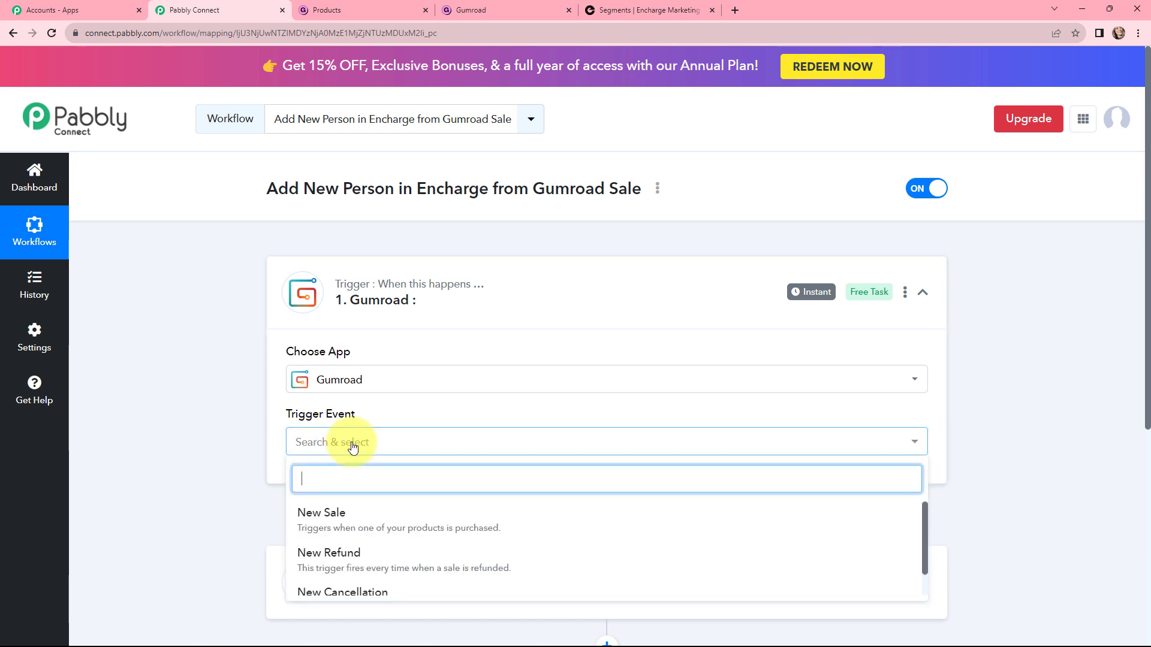
{"action": "left_click", "coordinate": [363, 519]}
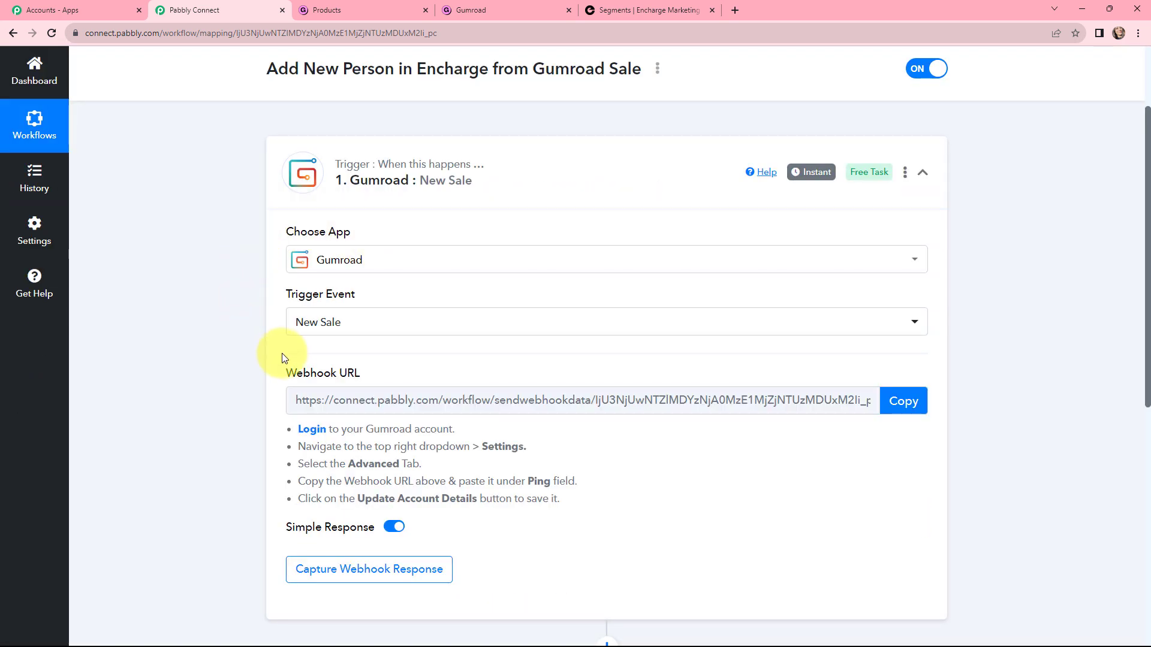
Read the trigger's webhook setup instructions, then switch to Gumroad and open its Advanced settings
{"action": "left_click_drag", "start_coordinate": [283, 378], "coordinate": [384, 382]}
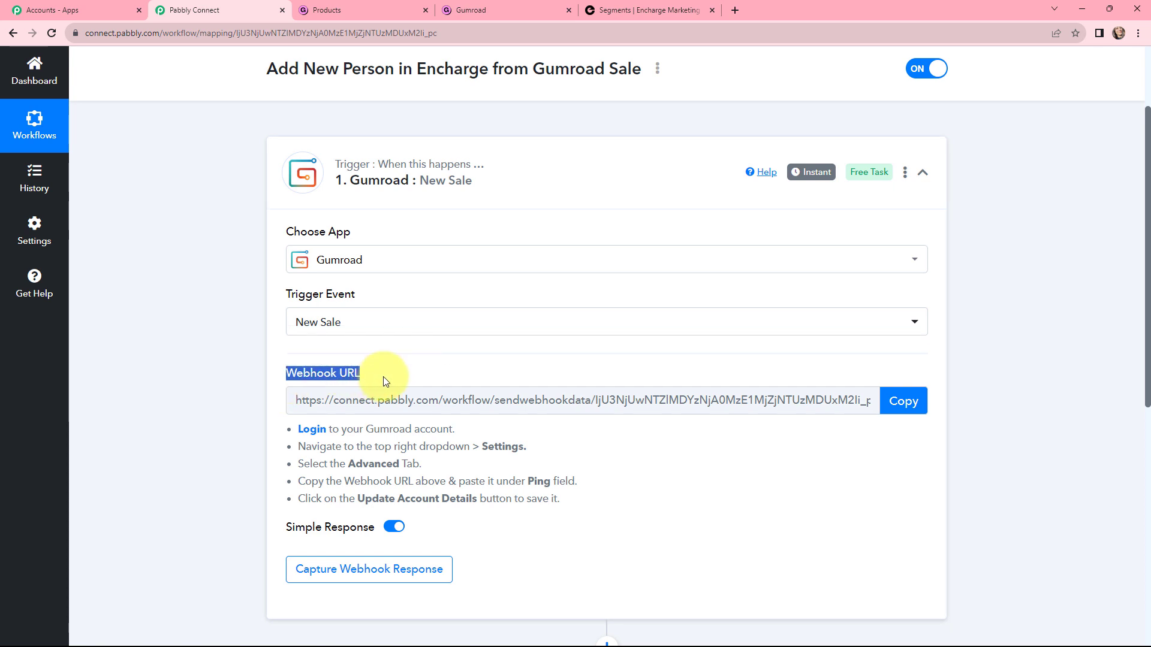
{"action": "left_click_drag", "start_coordinate": [277, 427], "coordinate": [567, 503]}
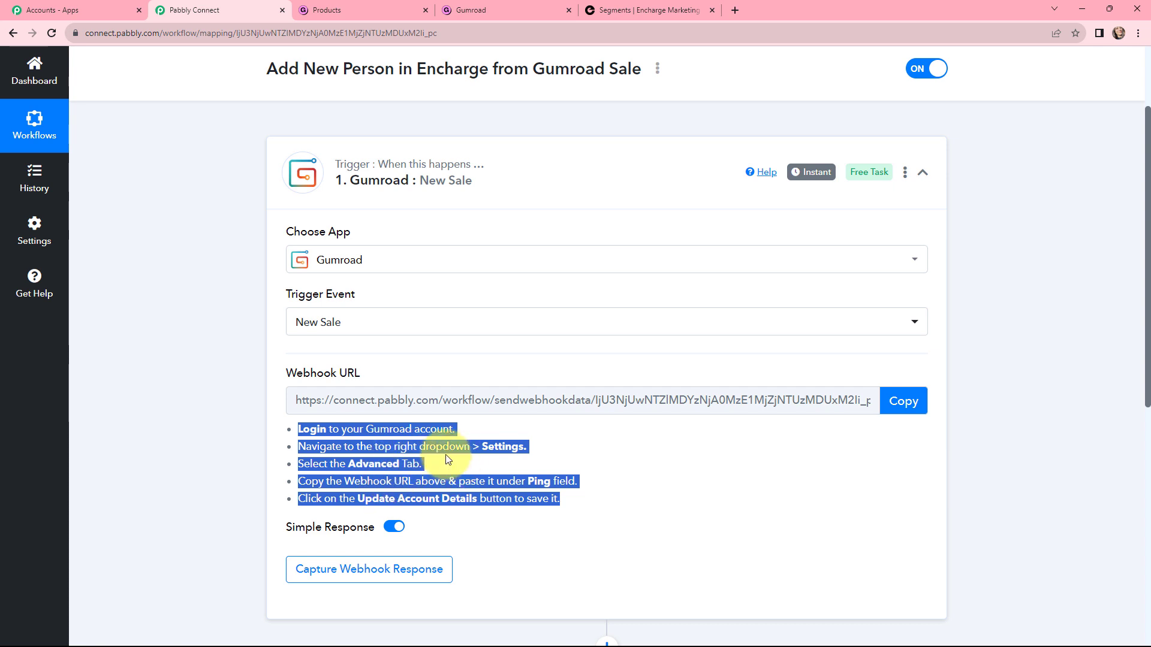
{"action": "left_click", "coordinate": [236, 458]}
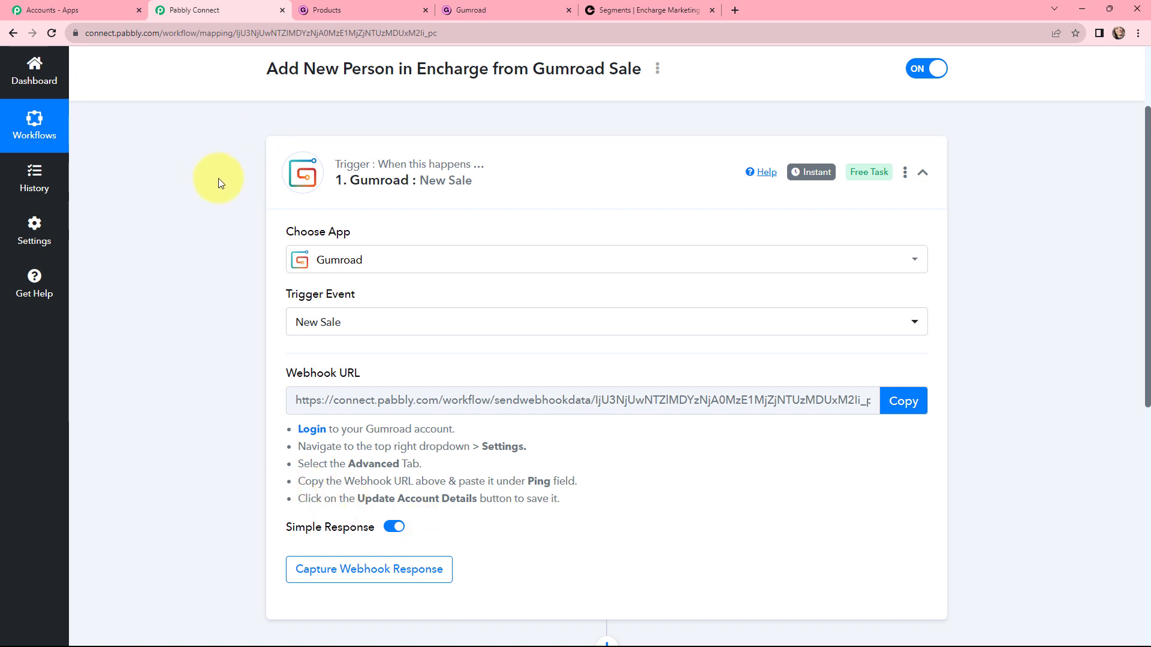
{"action": "left_click", "coordinate": [326, 9]}
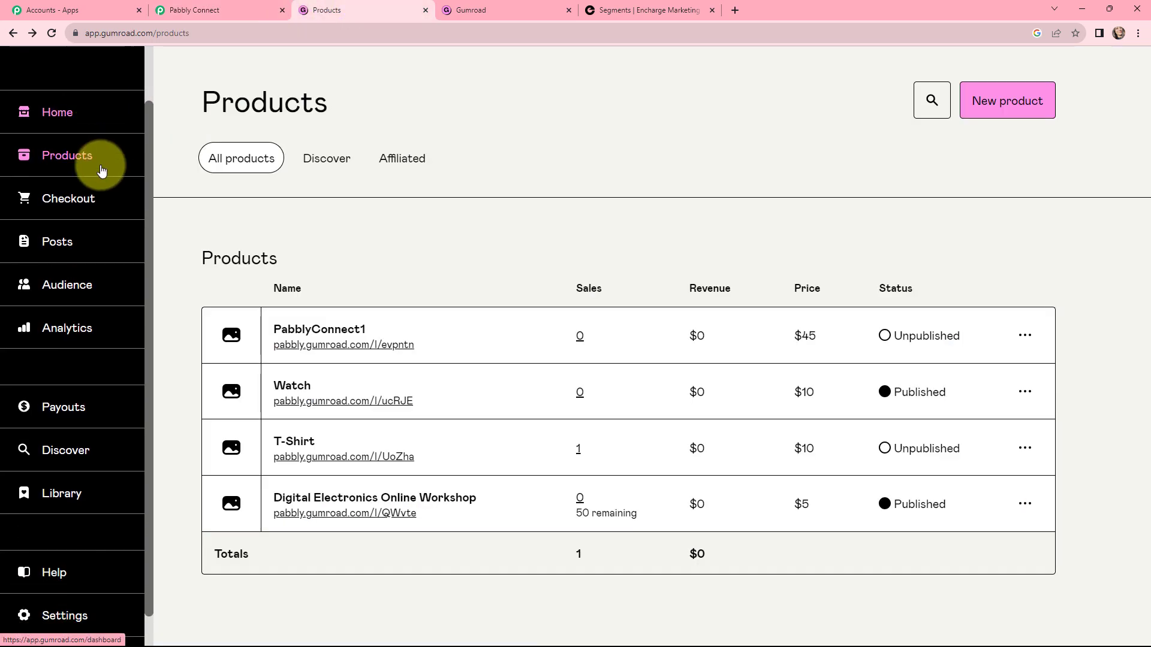
{"action": "scroll", "coordinate": [90, 192], "scroll_direction": "down", "scroll_amount": 1}
{"action": "left_click", "coordinate": [65, 574]}
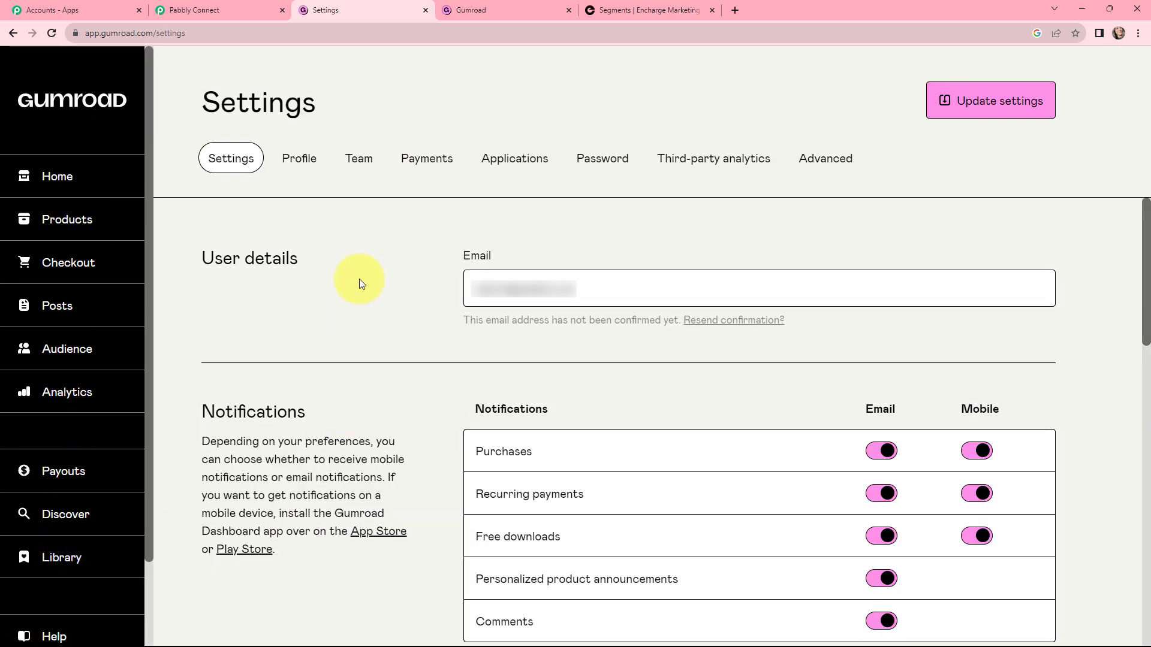
{"action": "left_click", "coordinate": [806, 169]}
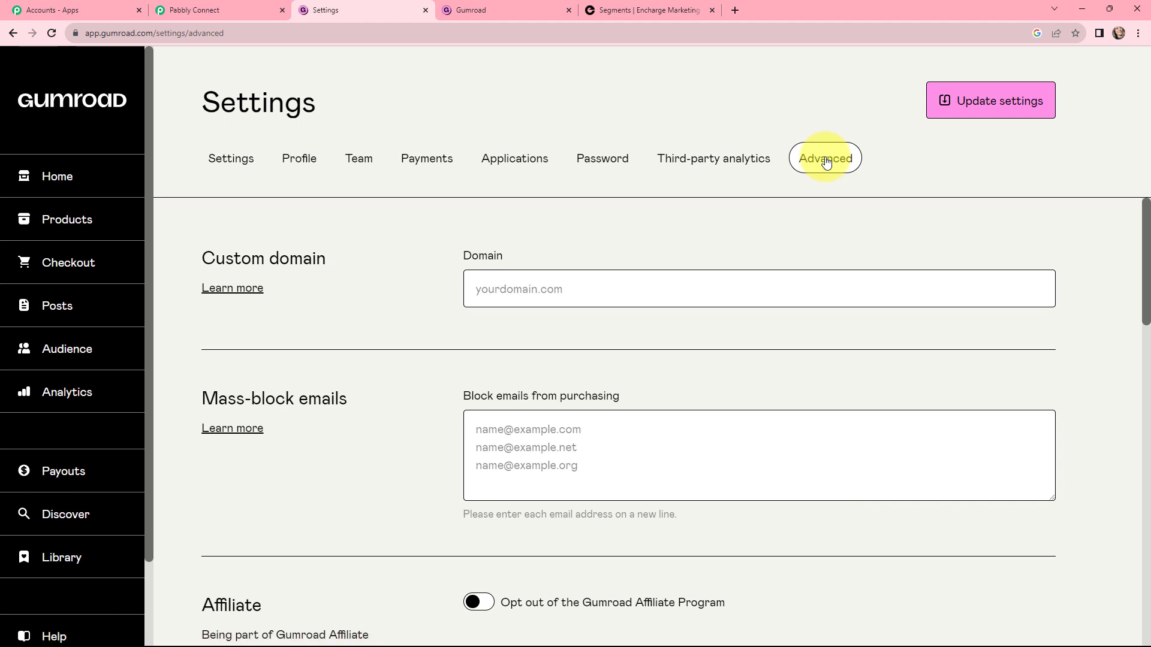
Replace Gumroad's Ping endpoint with the webhook URL copied from the Pabbly Connect trigger and update the settings
{"action": "scroll", "coordinate": [696, 289], "scroll_direction": "down", "scroll_amount": 8}
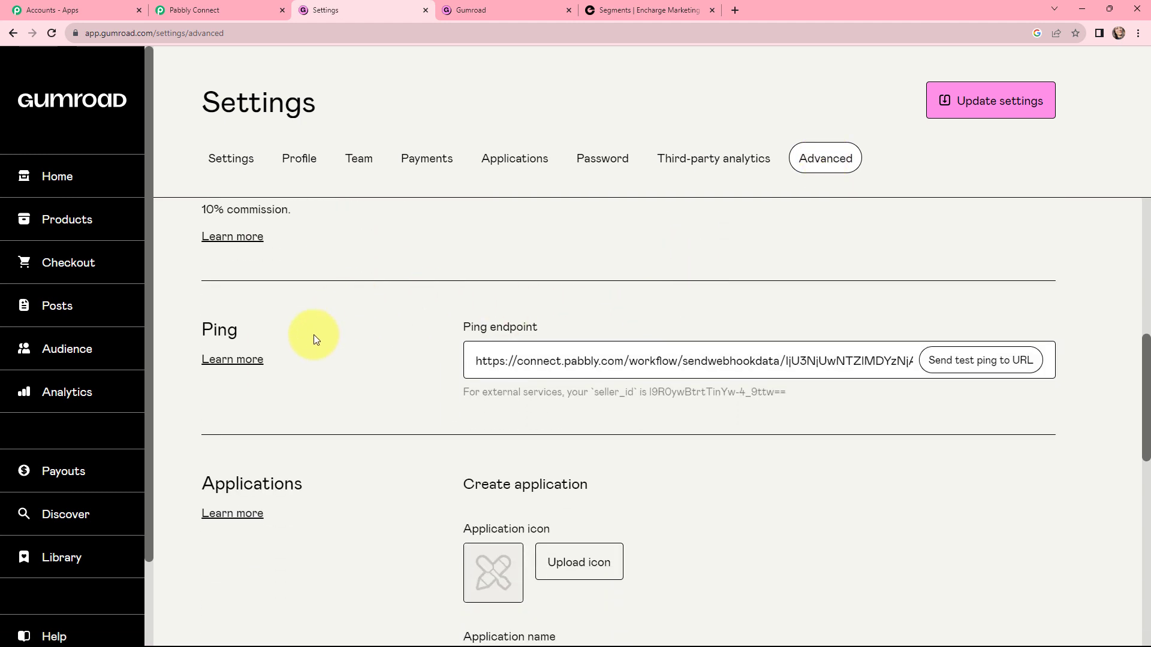
{"action": "left_click", "coordinate": [472, 362]}
{"action": "left_click_drag", "start_coordinate": [471, 362], "coordinate": [935, 382]}
{"action": "key", "text": "BackSpace"}
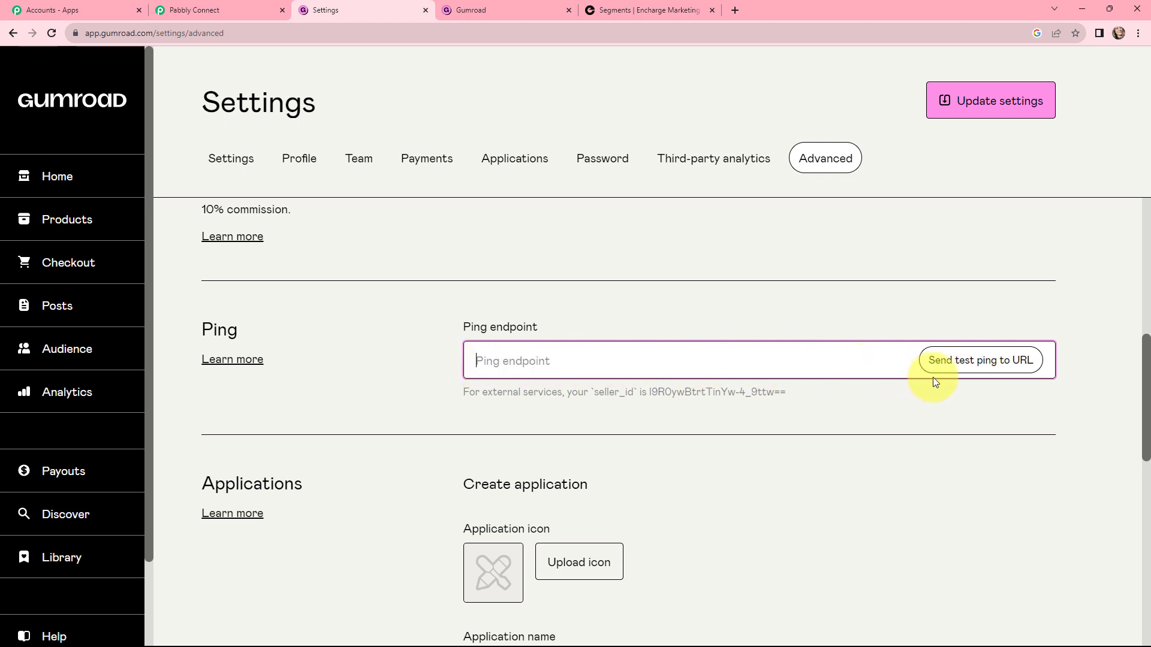
{"action": "left_click", "coordinate": [201, 9]}
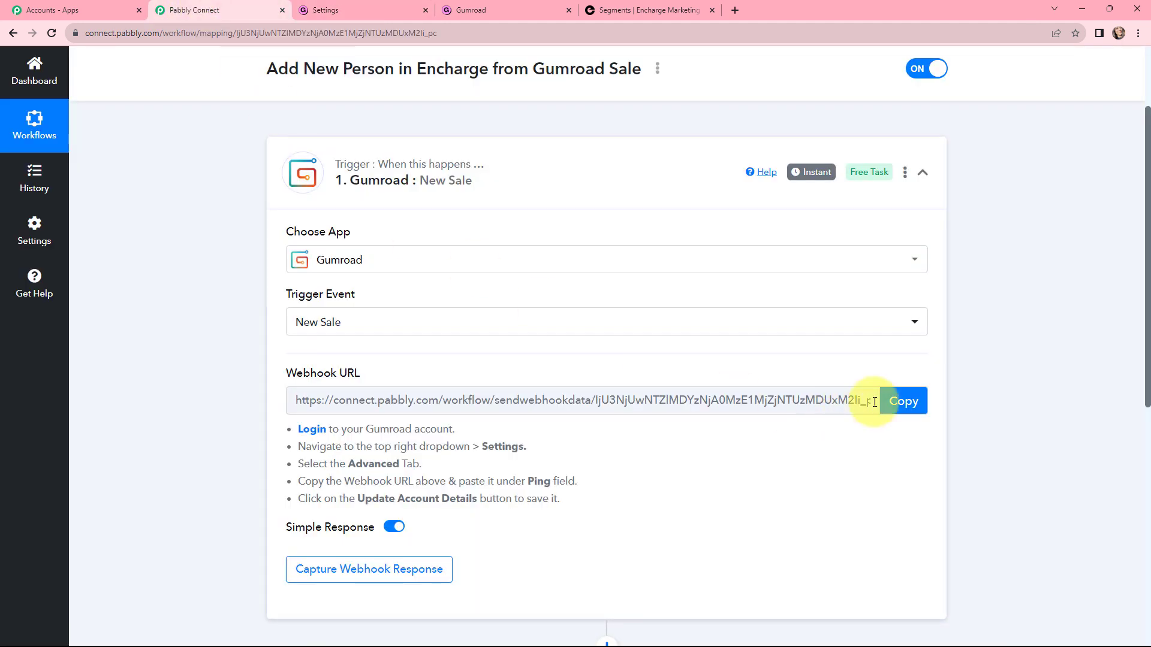
{"action": "left_click", "coordinate": [902, 400]}
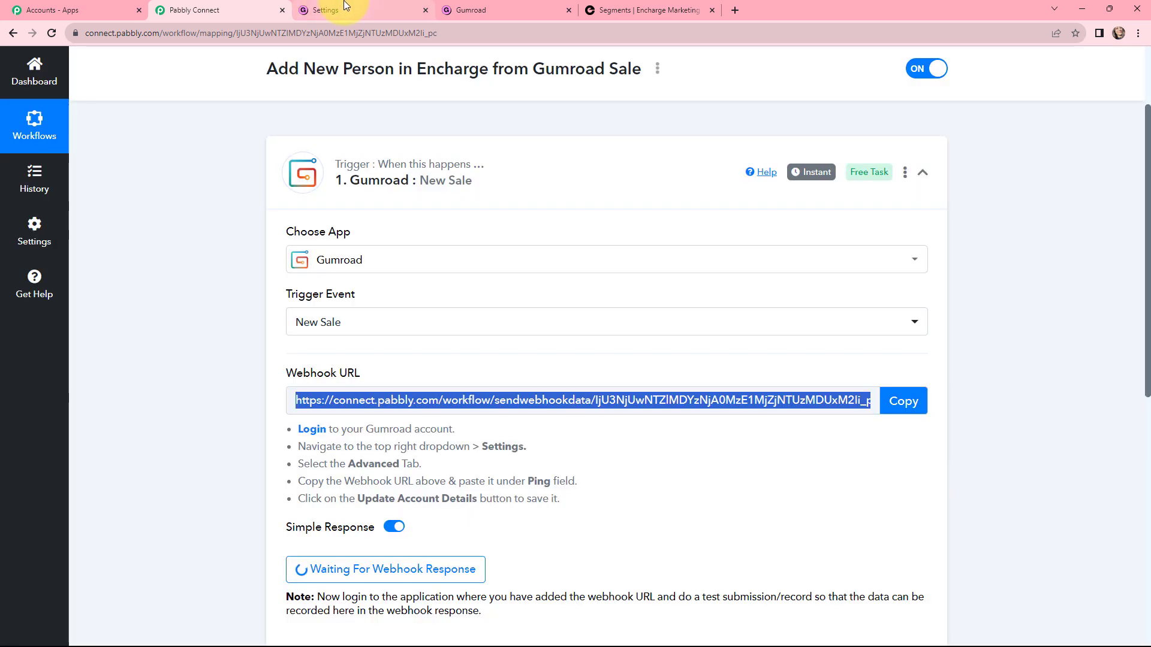
{"action": "left_click", "coordinate": [344, 8]}
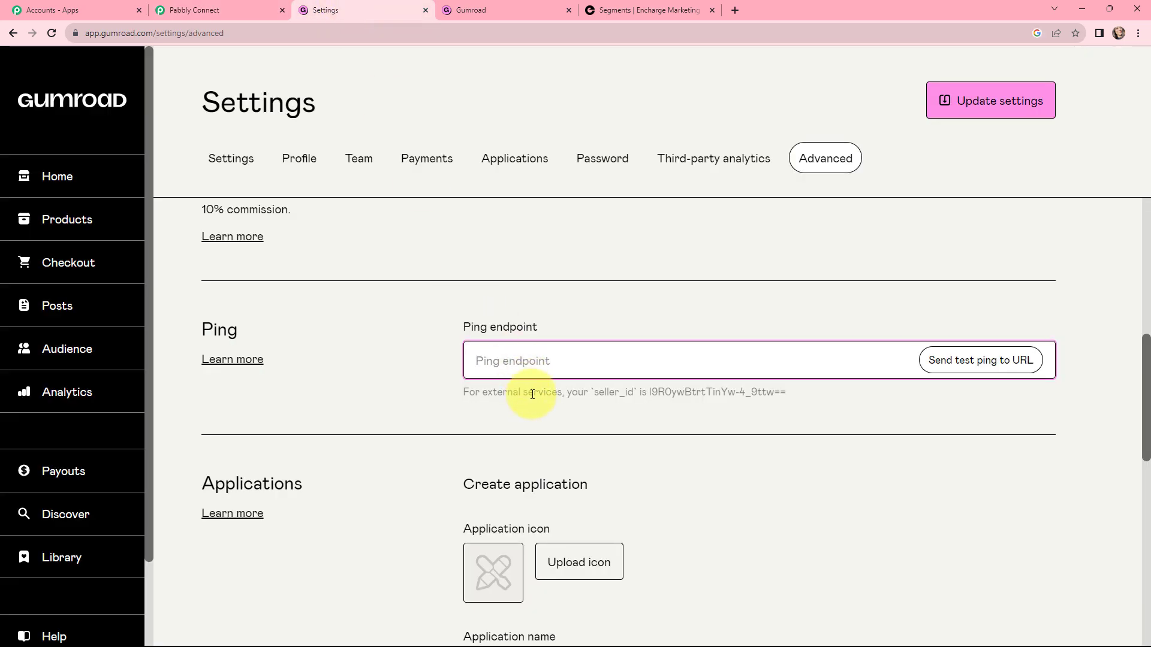
{"action": "key", "text": "ctrl+v"}
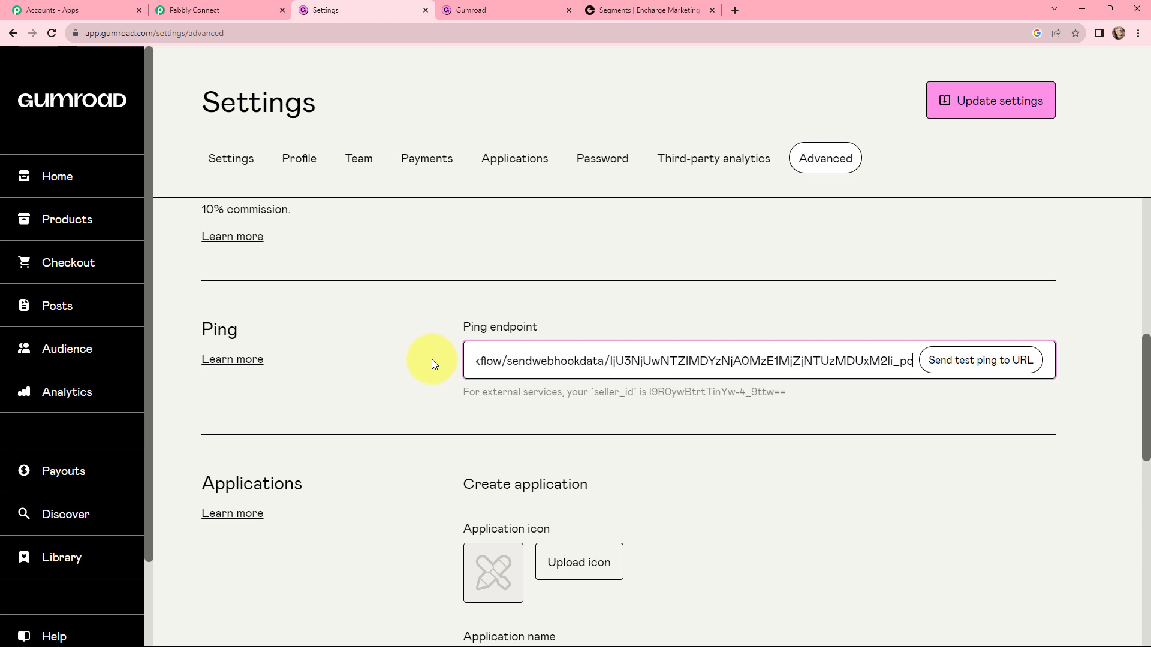
{"action": "left_click", "coordinate": [971, 112]}
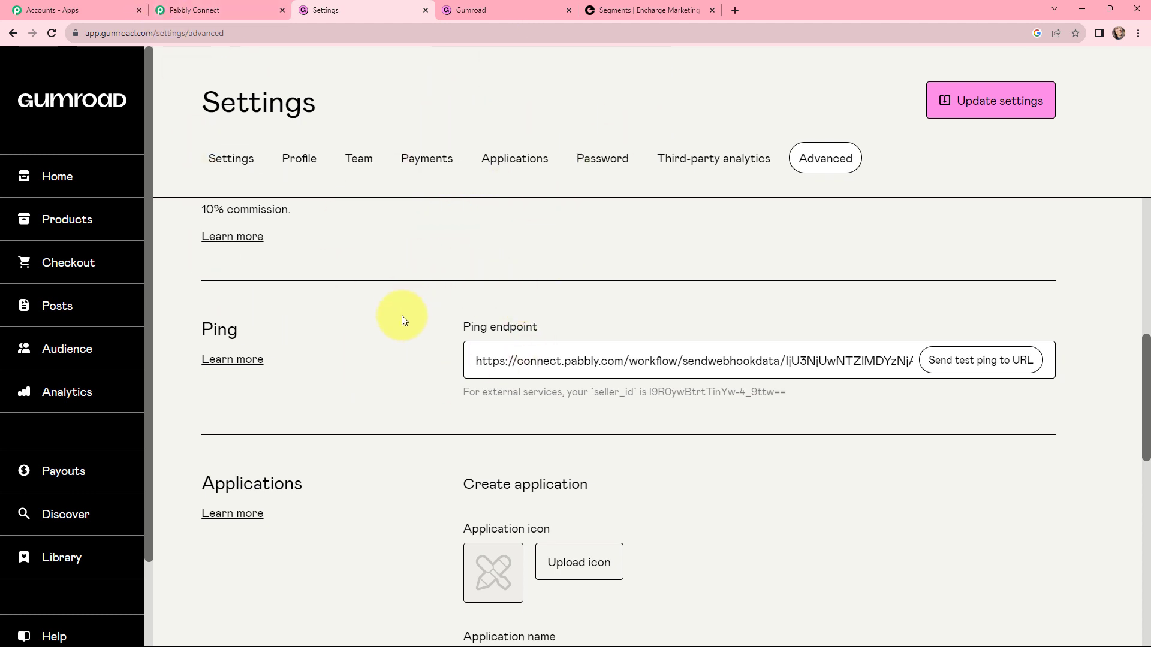
Go to the Watch product's Gumroad page and start buying one unit for a test sale
{"action": "left_click", "coordinate": [193, 10]}
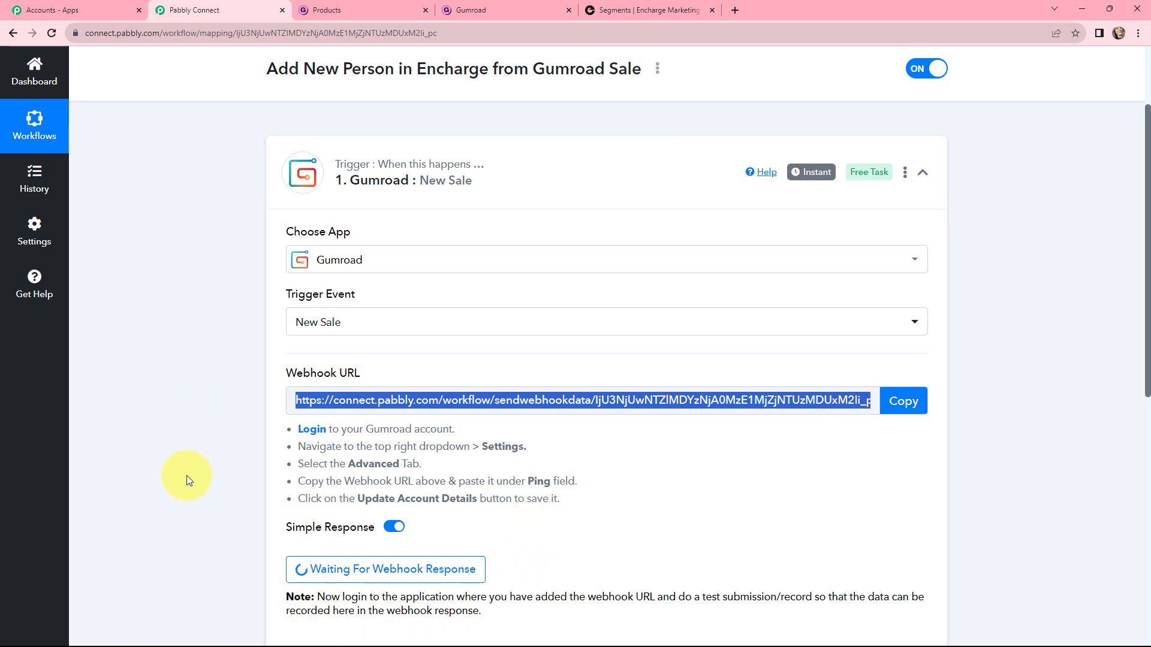
{"action": "left_click", "coordinate": [344, 10]}
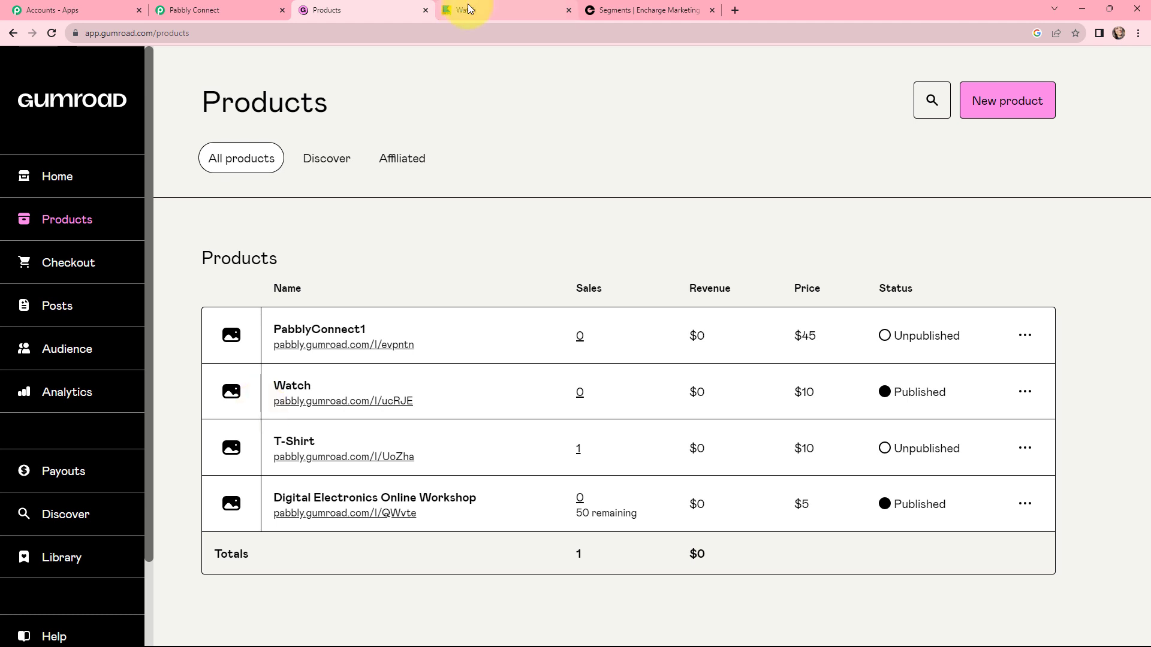
{"action": "left_click", "coordinate": [463, 9]}
{"action": "scroll", "coordinate": [1055, 259], "scroll_direction": "down", "scroll_amount": 2}
{"action": "scroll", "coordinate": [1055, 259], "scroll_direction": "down", "scroll_amount": 7}
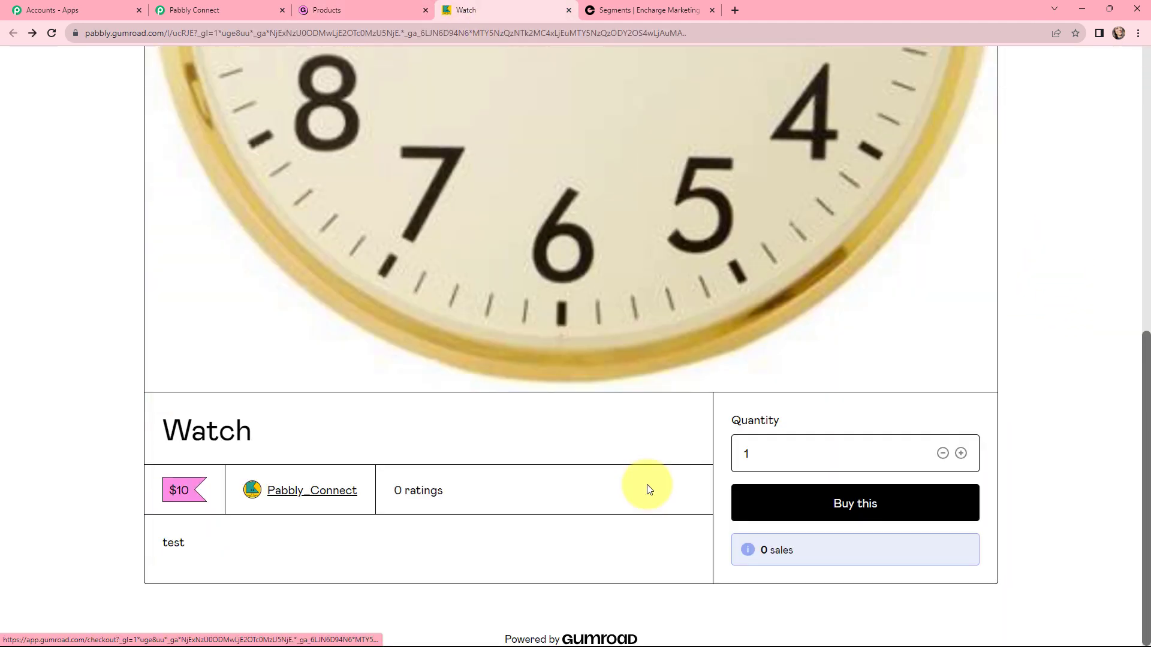
{"action": "left_click", "coordinate": [807, 495]}
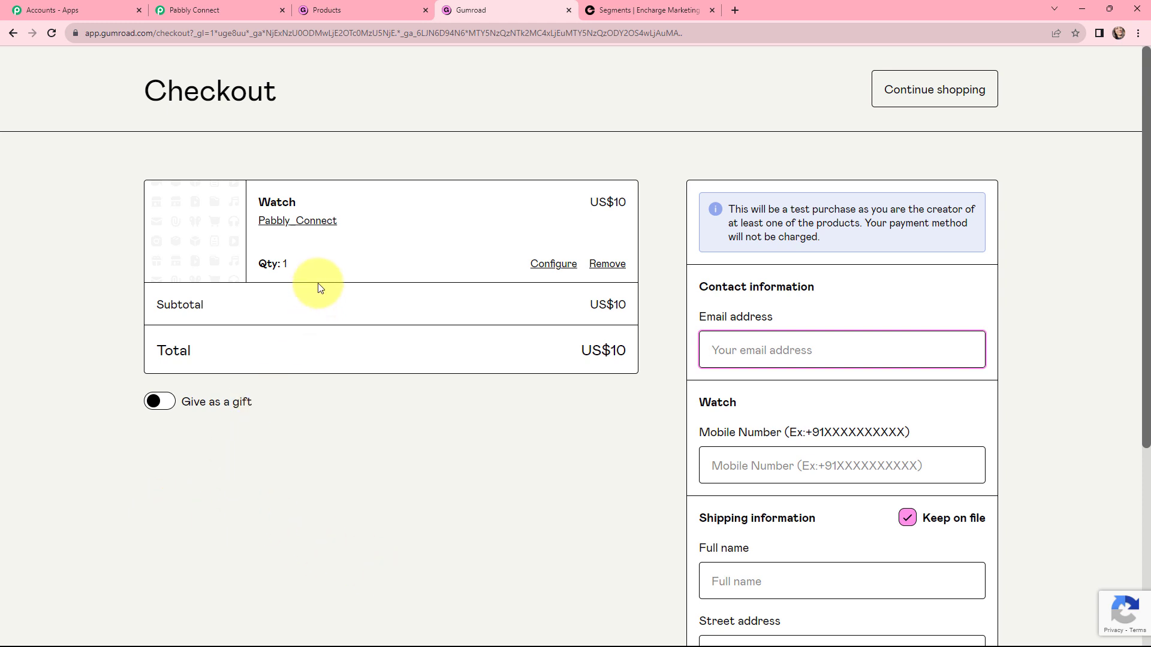
Review the Watch order's quantity, name and price and the test purchase notice on the checkout page
{"action": "left_click_drag", "start_coordinate": [305, 270], "coordinate": [266, 269]}
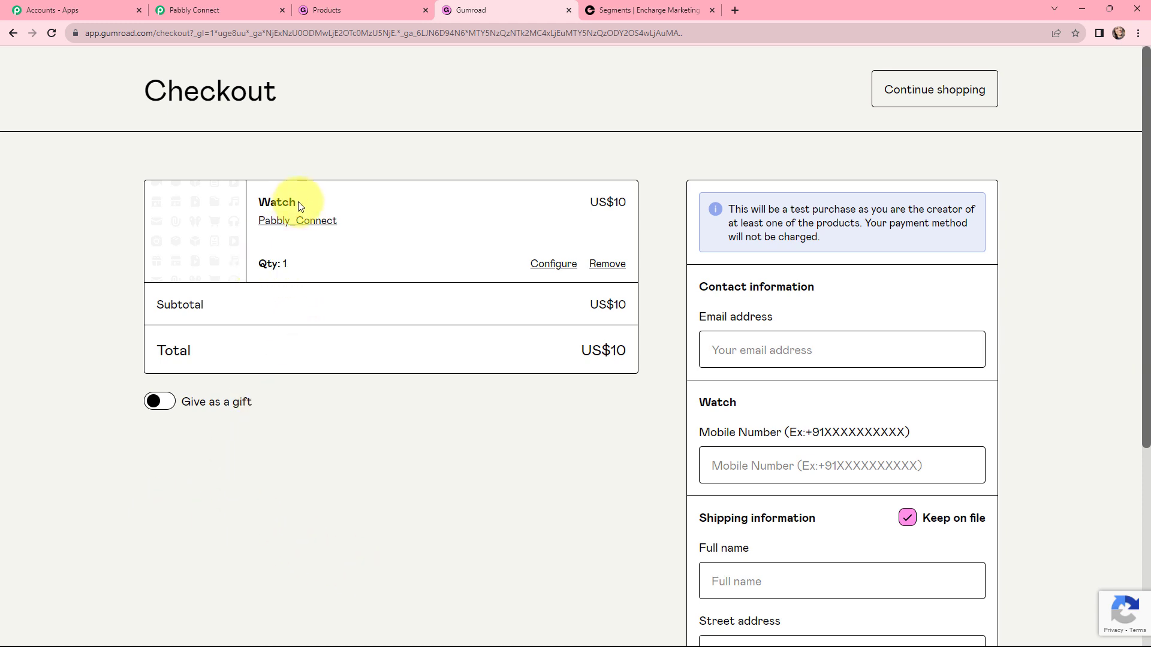
{"action": "left_click_drag", "start_coordinate": [298, 205], "coordinate": [257, 199]}
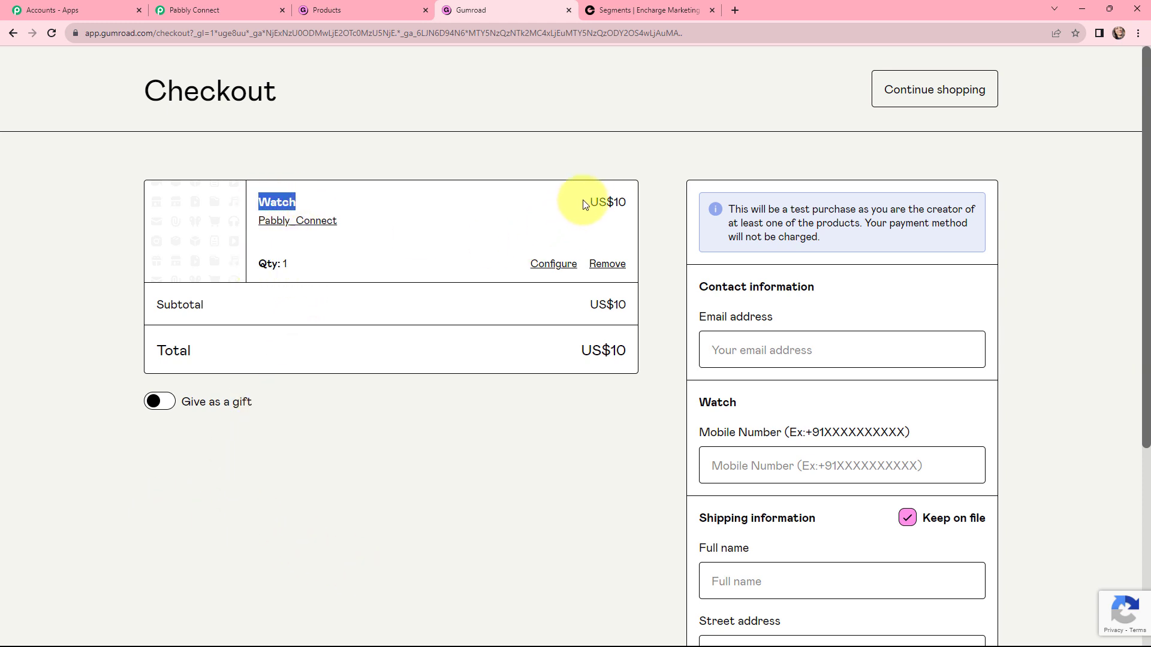
{"action": "left_click_drag", "start_coordinate": [586, 202], "coordinate": [627, 203]}
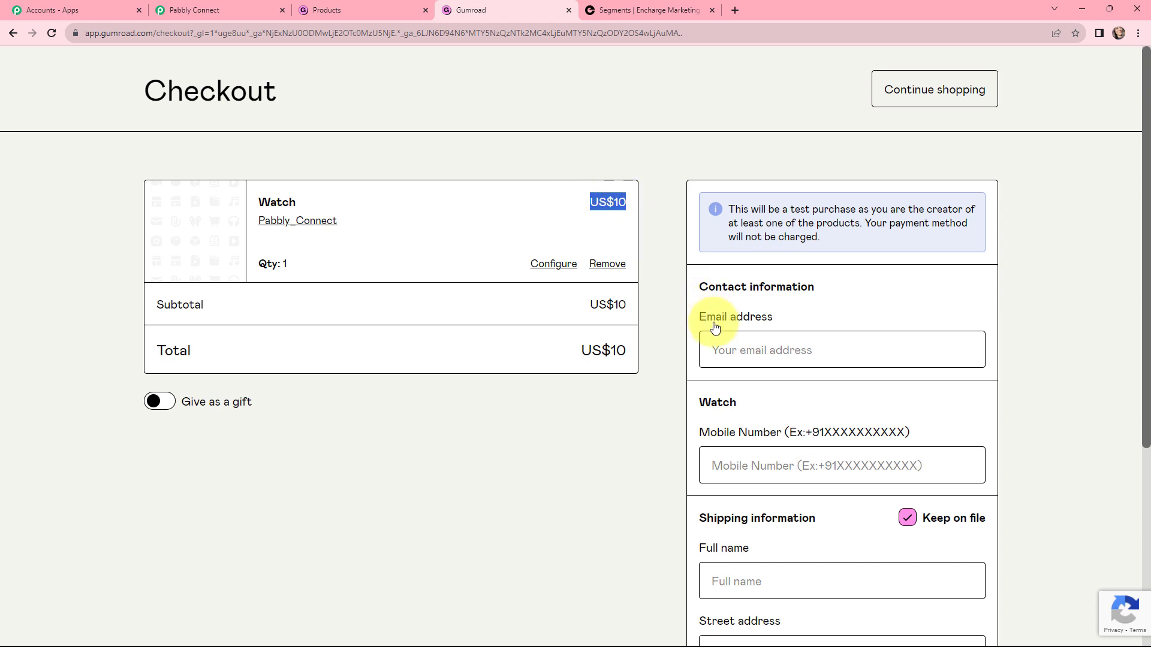
{"action": "left_click", "coordinate": [674, 246]}
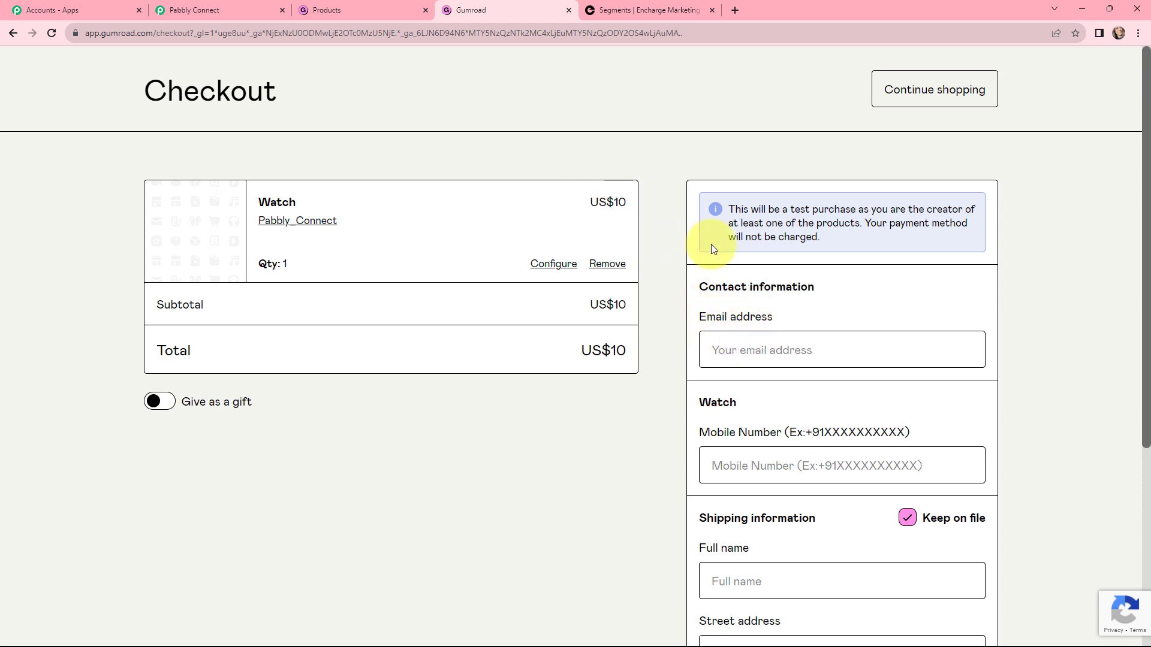
{"action": "left_click_drag", "start_coordinate": [728, 206], "coordinate": [850, 232]}
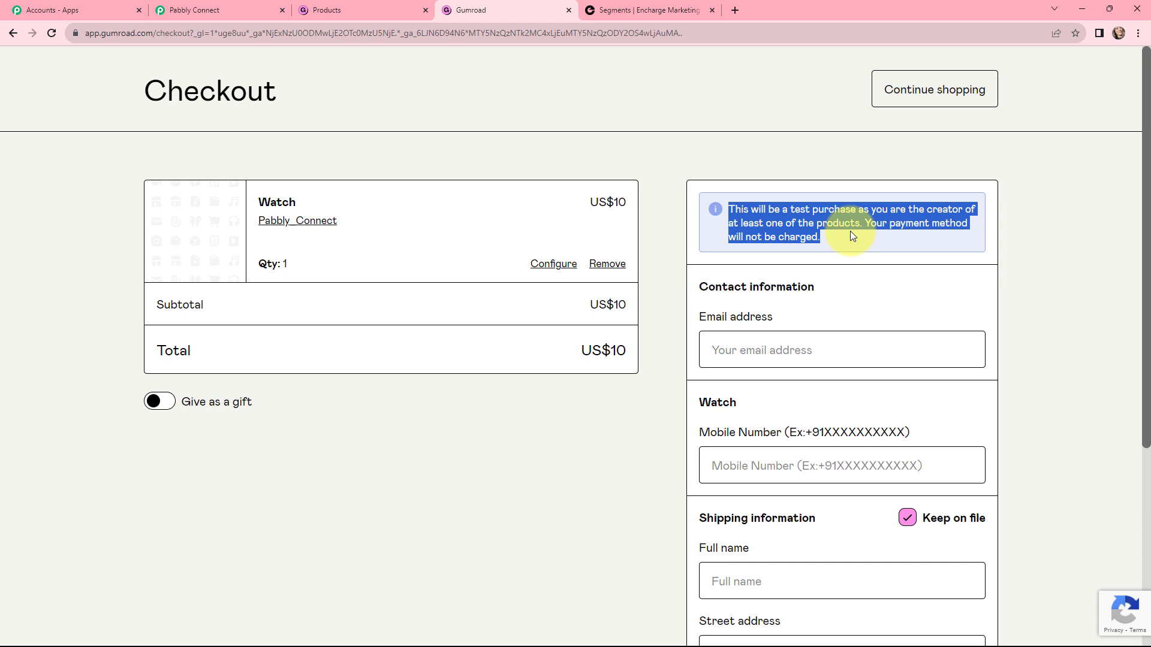
{"action": "left_click", "coordinate": [680, 309]}
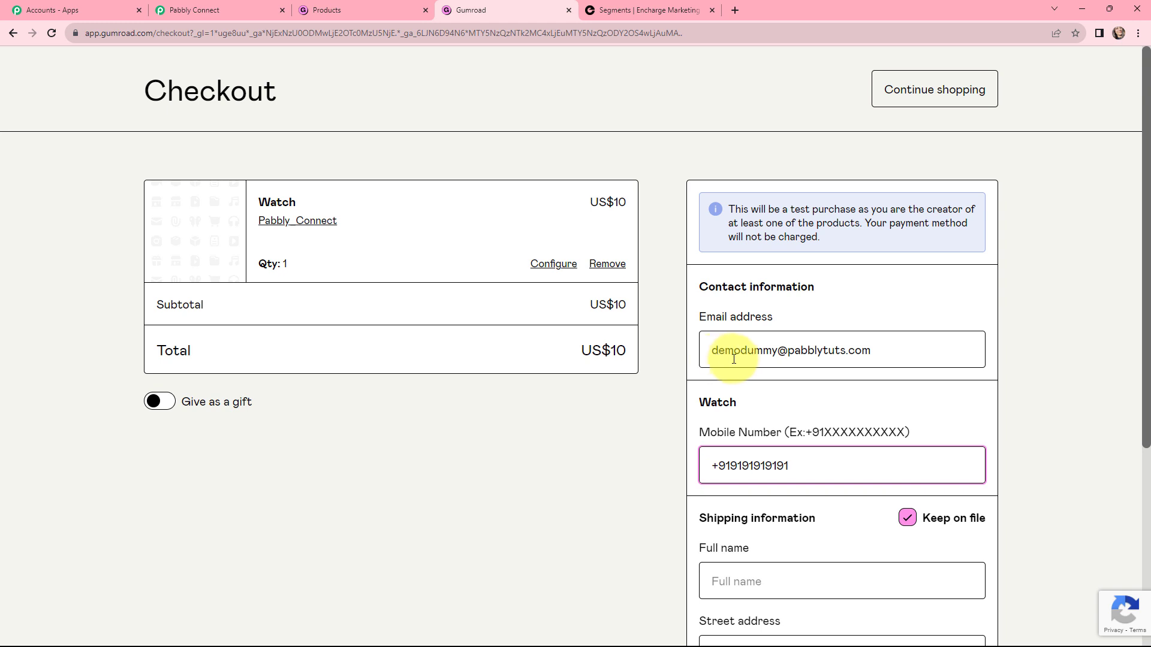
Enter the customer's full name and street address in the Watch order's shipping information
{"action": "scroll", "coordinate": [874, 348], "scroll_direction": "down", "scroll_amount": 1}
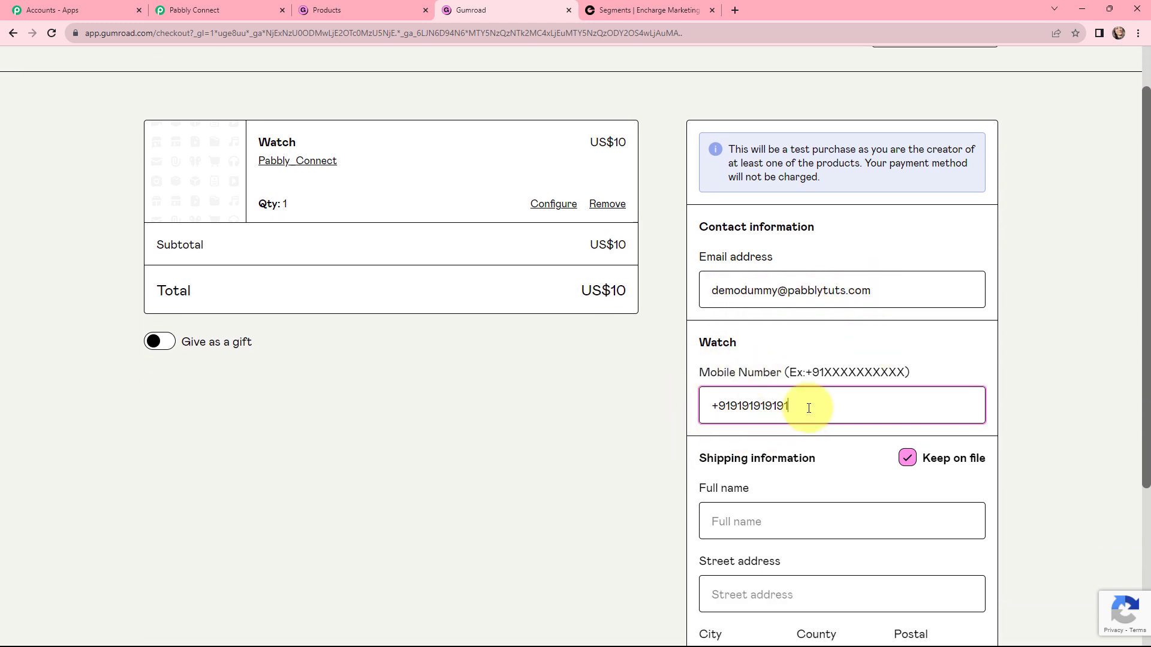
{"action": "scroll", "coordinate": [808, 408], "scroll_direction": "down", "scroll_amount": 2}
{"action": "left_click", "coordinate": [810, 408]}
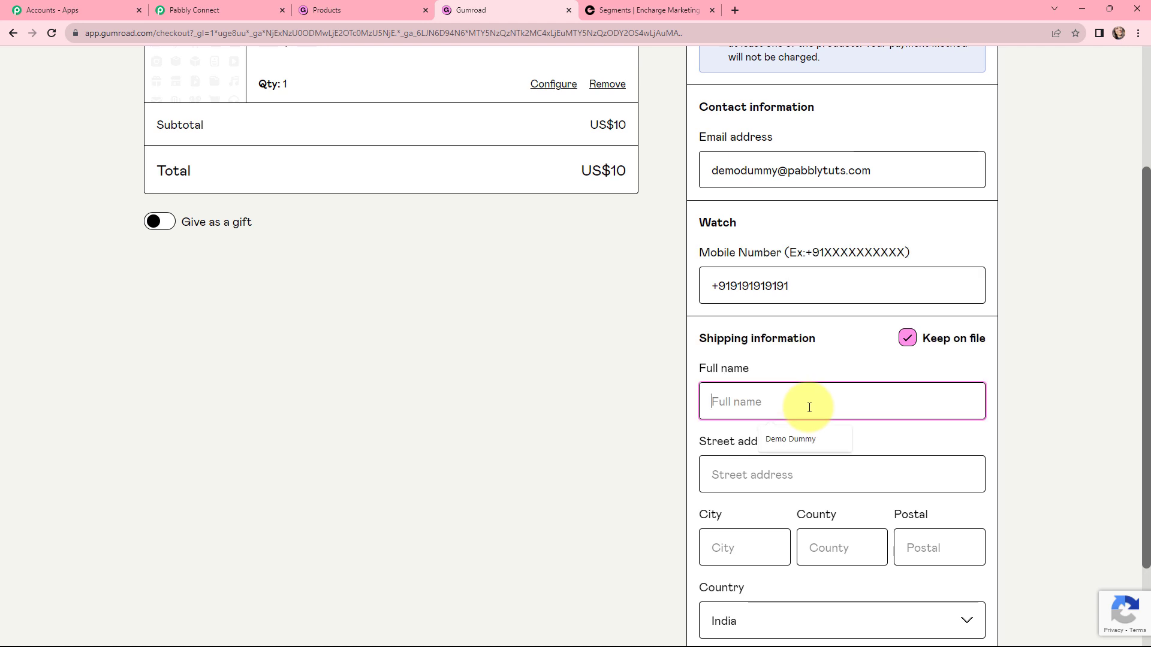
{"action": "type", "text": "Dummy Customer"}
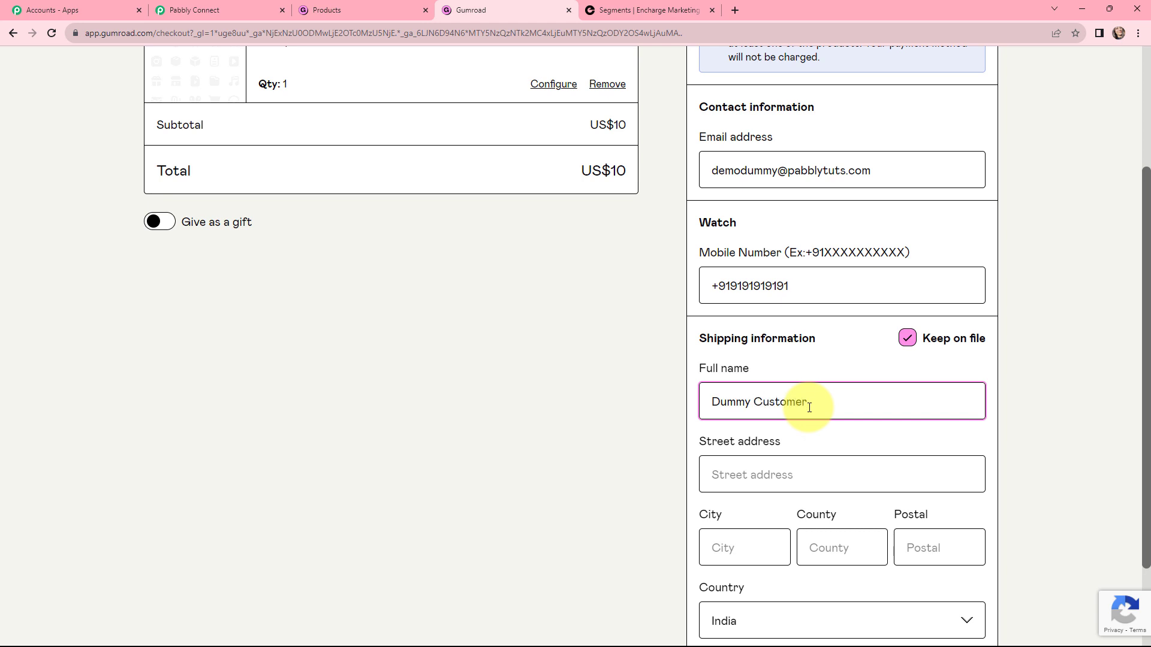
{"action": "left_click", "coordinate": [784, 473]}
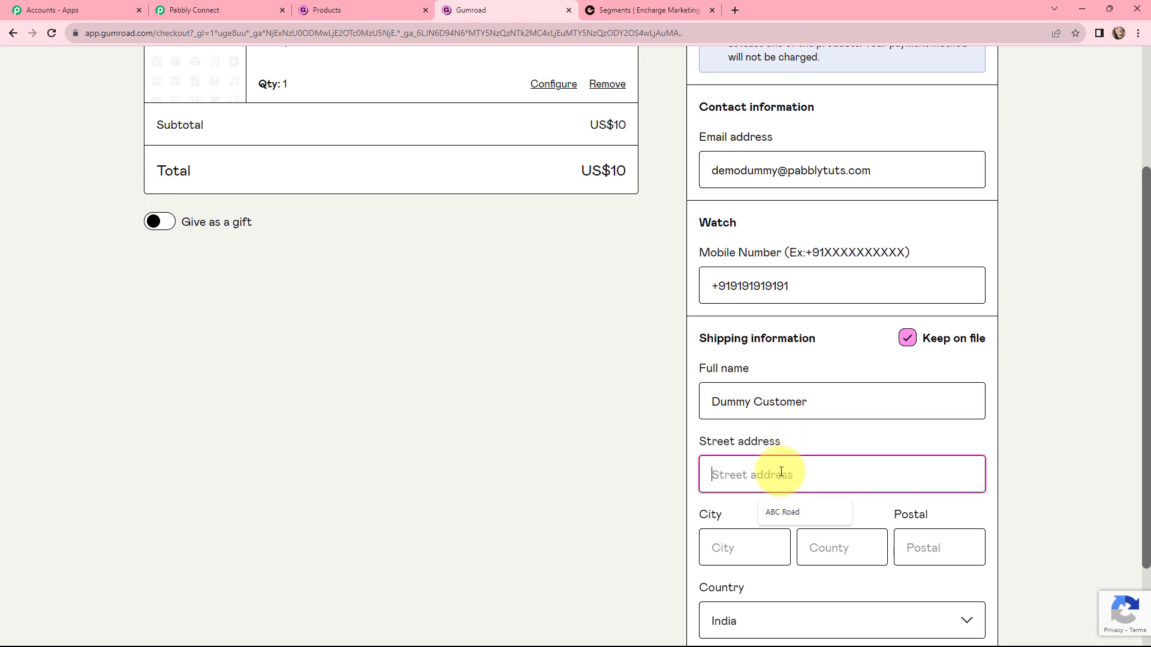
{"action": "left_click", "coordinate": [778, 514]}
Fill in the shipping city, county and postal code, and pay for the test order
{"action": "scroll", "coordinate": [739, 498], "scroll_direction": "down", "scroll_amount": 2}
{"action": "left_click", "coordinate": [741, 437]}
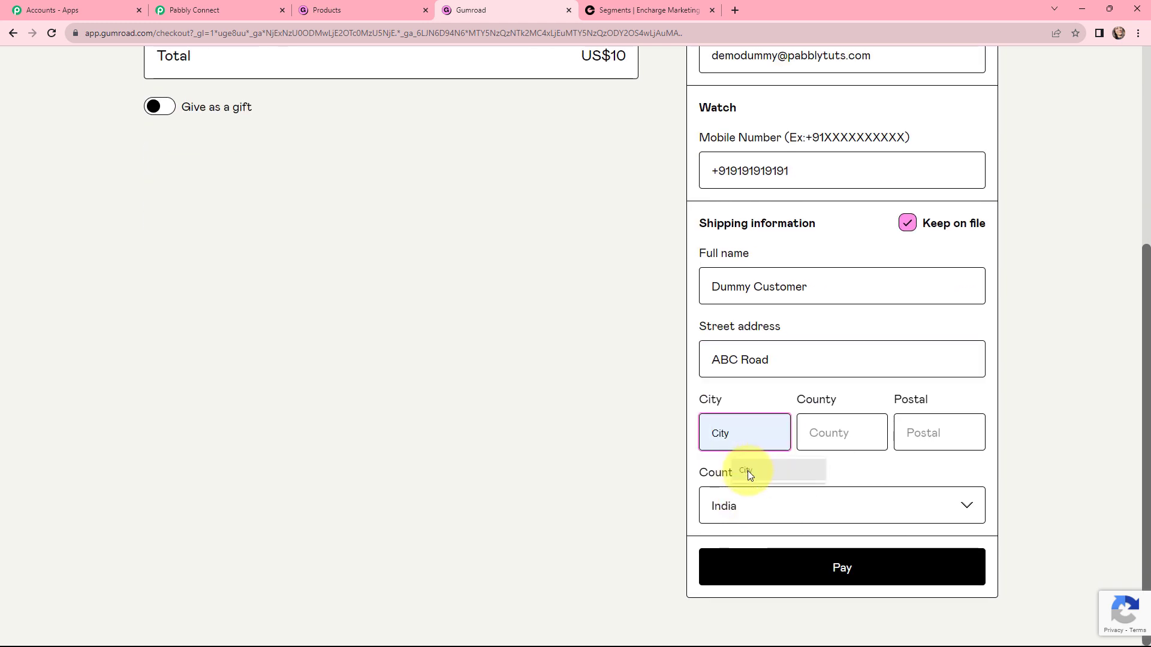
{"action": "left_click", "coordinate": [746, 470]}
{"action": "left_click", "coordinate": [848, 432]}
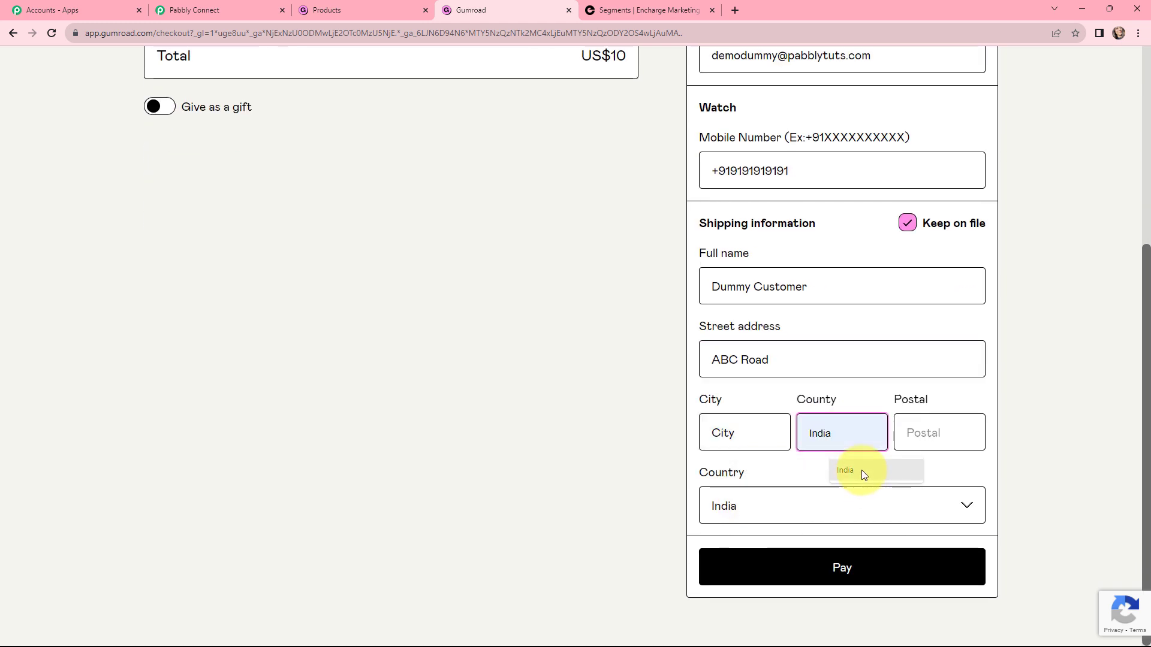
{"action": "left_click", "coordinate": [862, 470]}
{"action": "left_click", "coordinate": [933, 431]}
{"action": "left_click", "coordinate": [943, 463]}
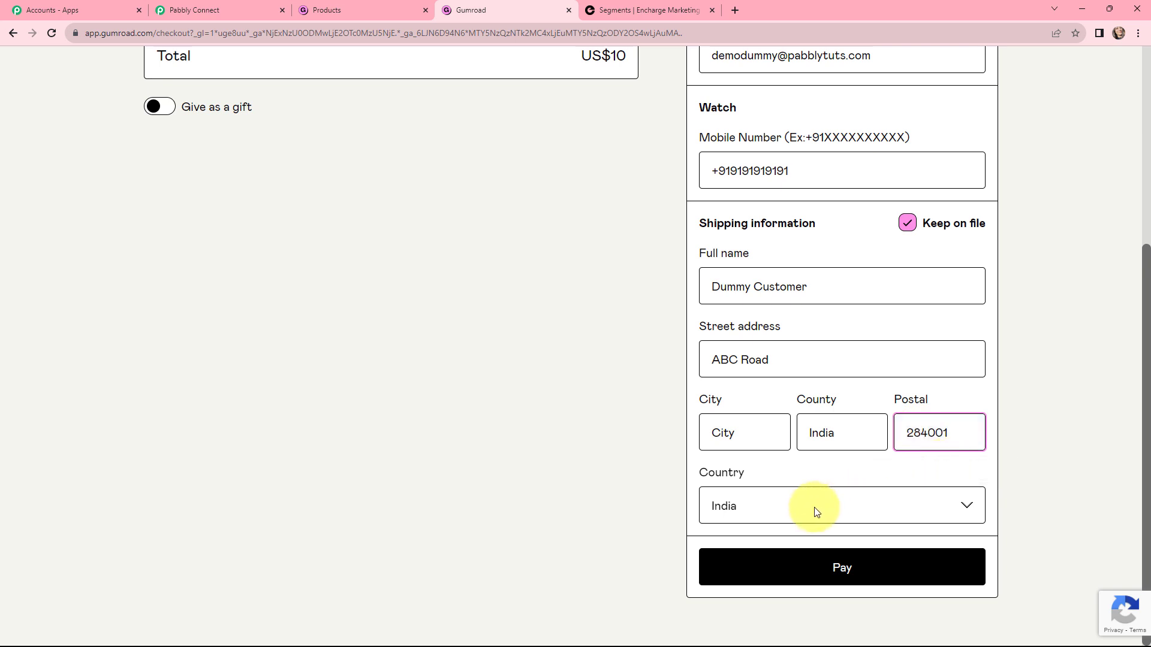
{"action": "left_click", "coordinate": [826, 565]}
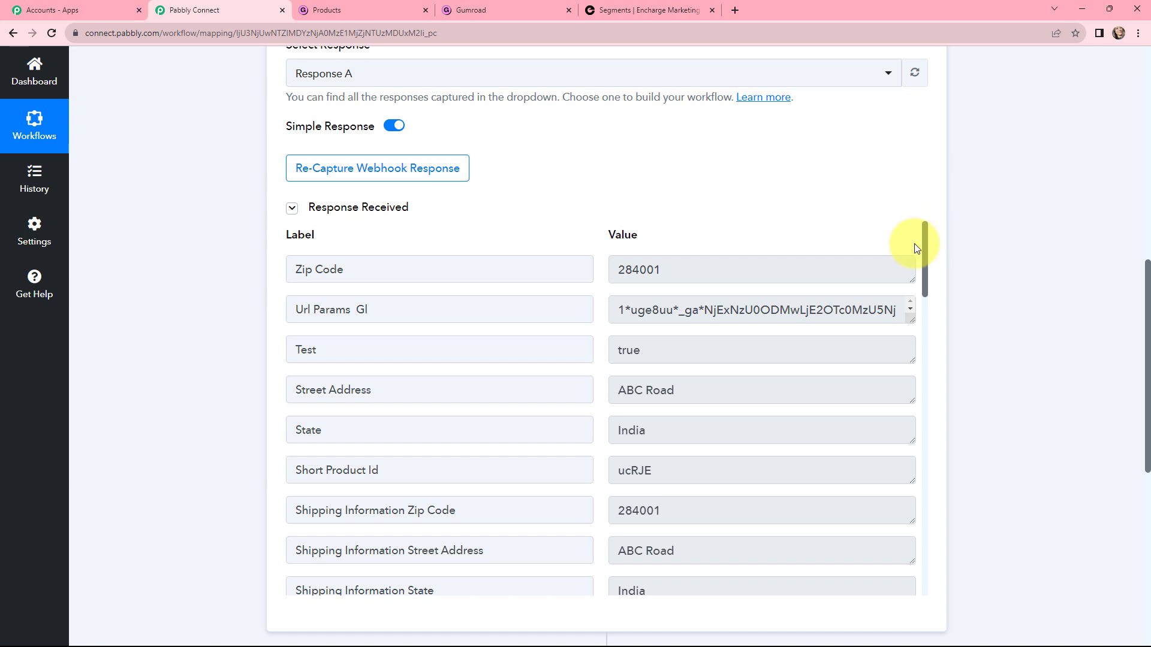
Examine the captured Gumroad sale response for the customer's shipping details, full name, email and custom fields
{"action": "left_click_drag", "start_coordinate": [927, 241], "coordinate": [928, 305]}
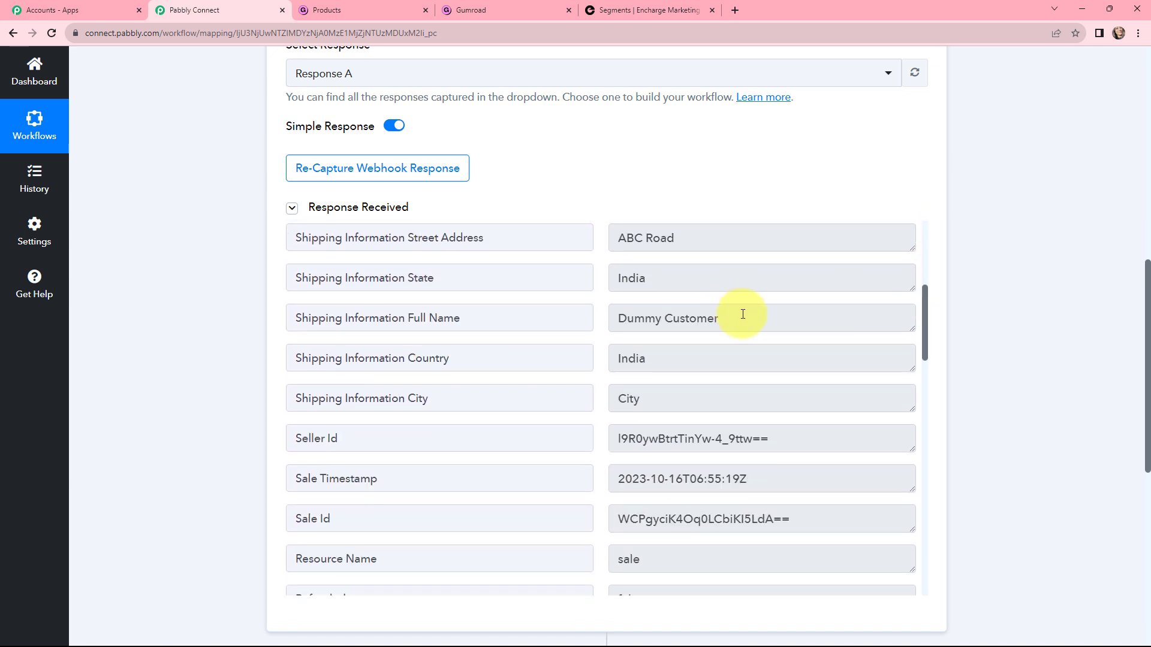
{"action": "left_click_drag", "start_coordinate": [743, 315], "coordinate": [618, 318]}
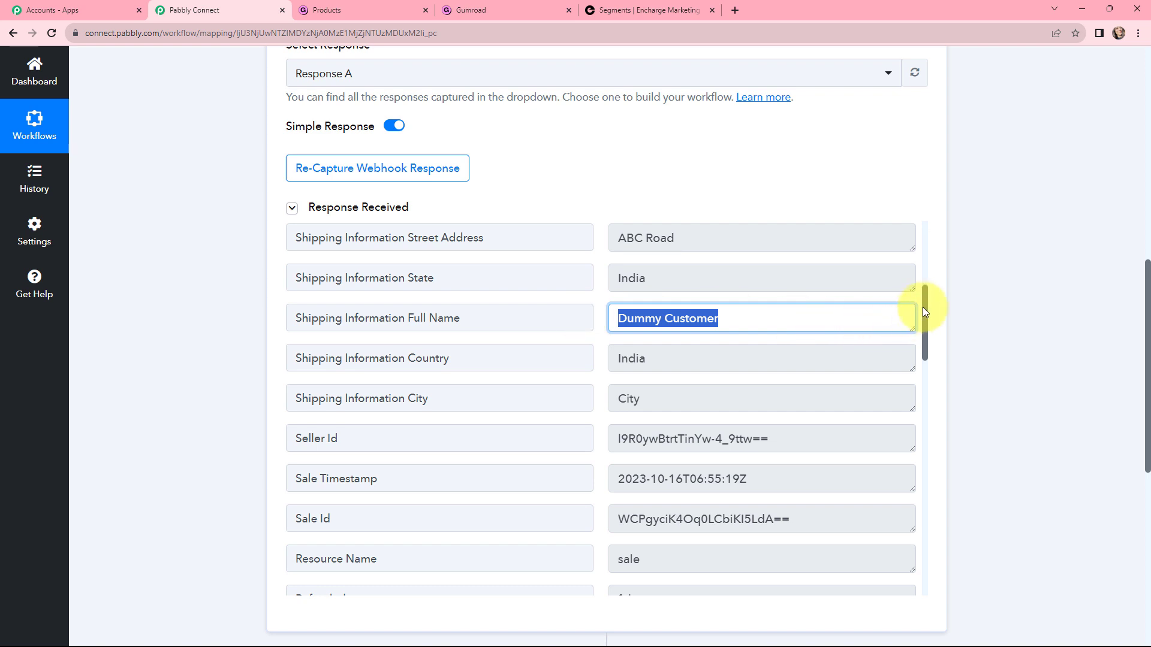
{"action": "left_click_drag", "start_coordinate": [922, 307], "coordinate": [916, 462]}
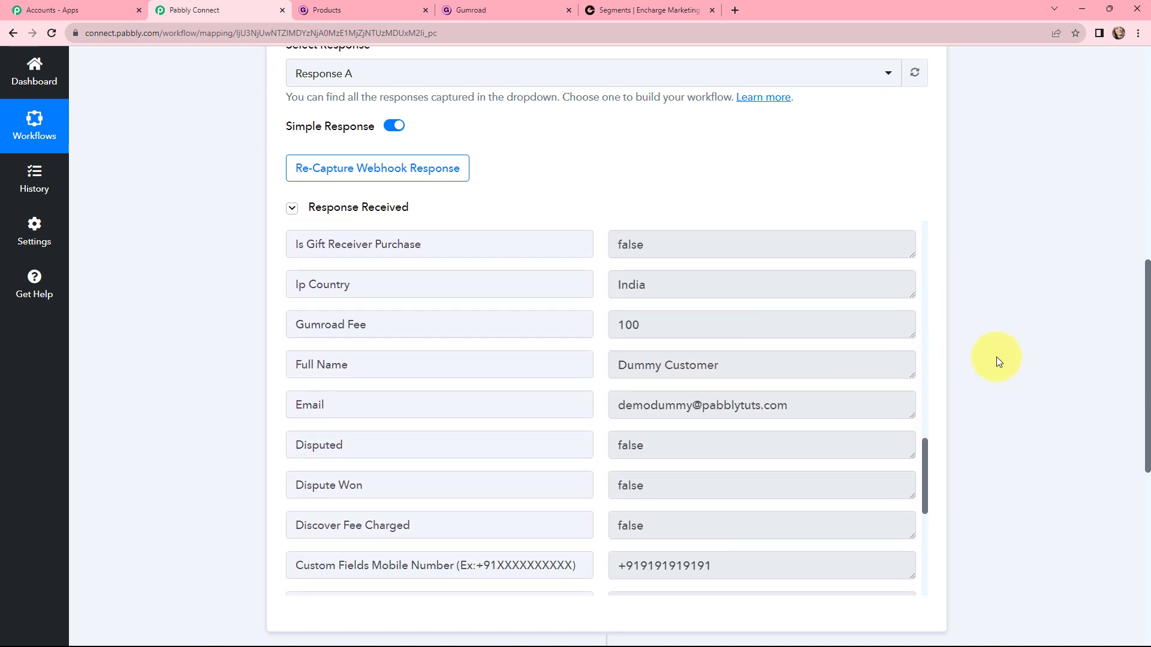
{"action": "left_click_drag", "start_coordinate": [853, 405], "coordinate": [615, 405]}
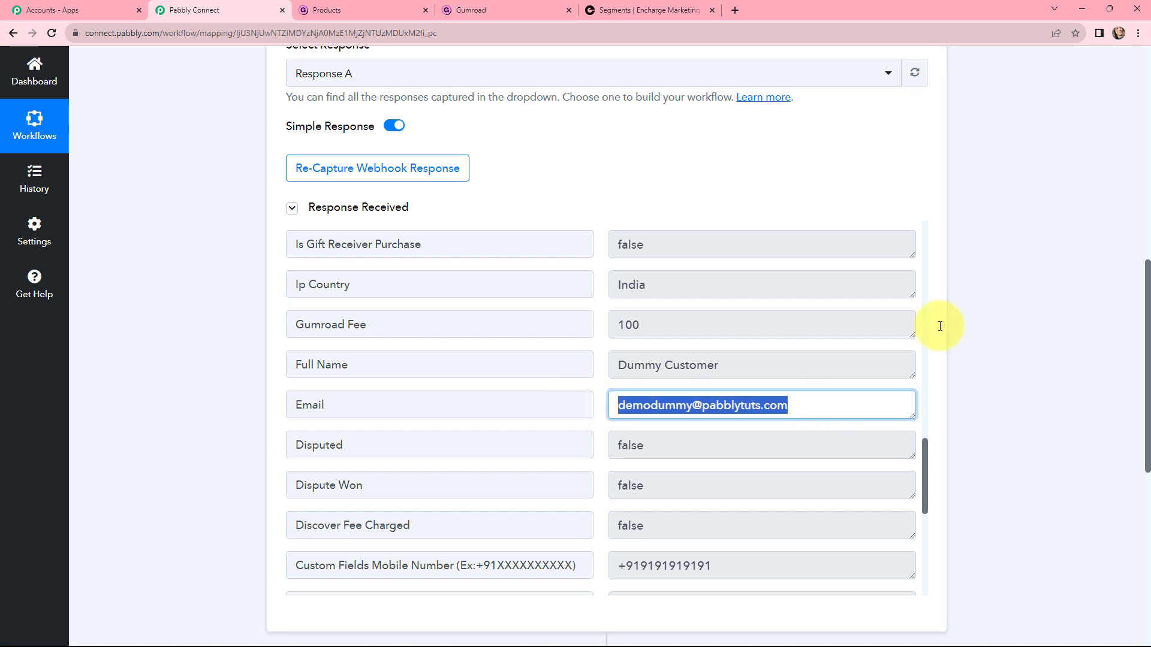
{"action": "left_click", "coordinate": [965, 429]}
{"action": "left_click_drag", "start_coordinate": [925, 457], "coordinate": [931, 564]}
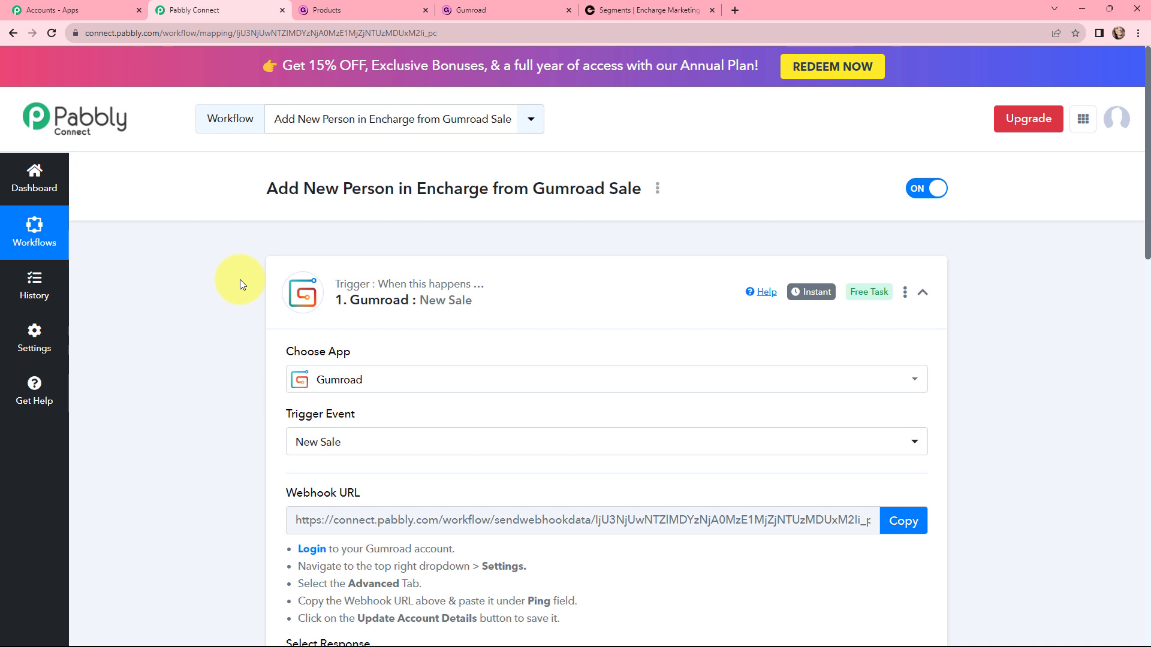
Collapse the Gumroad New Sale trigger and expand the workflow's second step for choosing the action application
{"action": "mouse_move", "coordinate": [823, 295]}
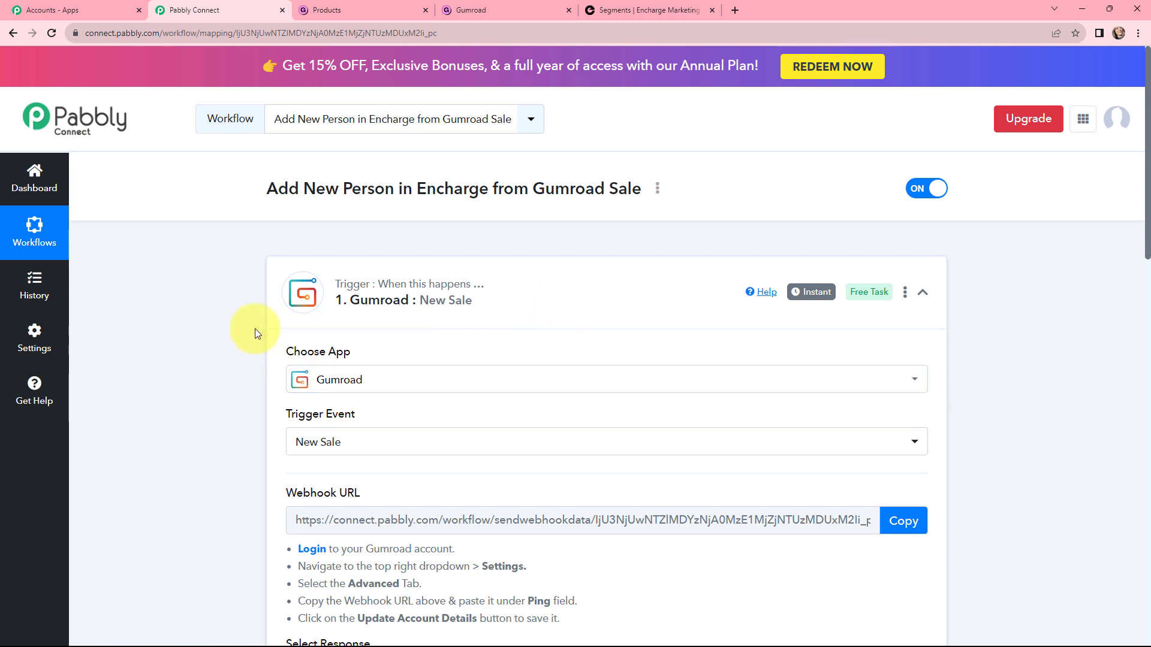
{"action": "left_click", "coordinate": [277, 264]}
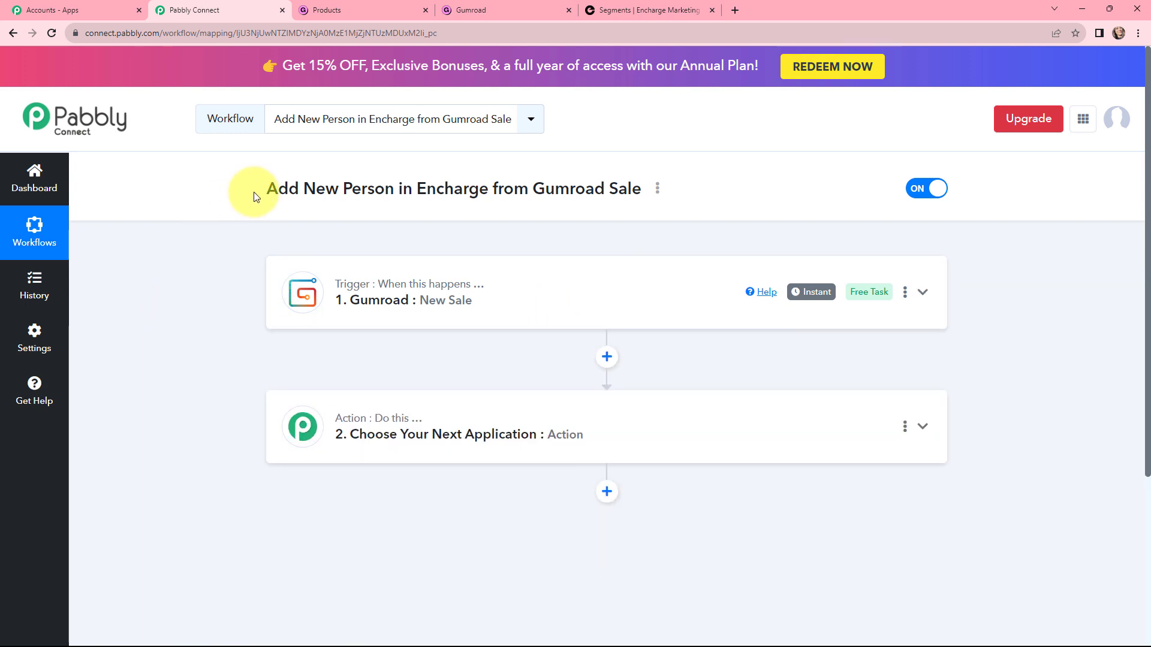
{"action": "left_click_drag", "start_coordinate": [257, 197], "coordinate": [386, 206]}
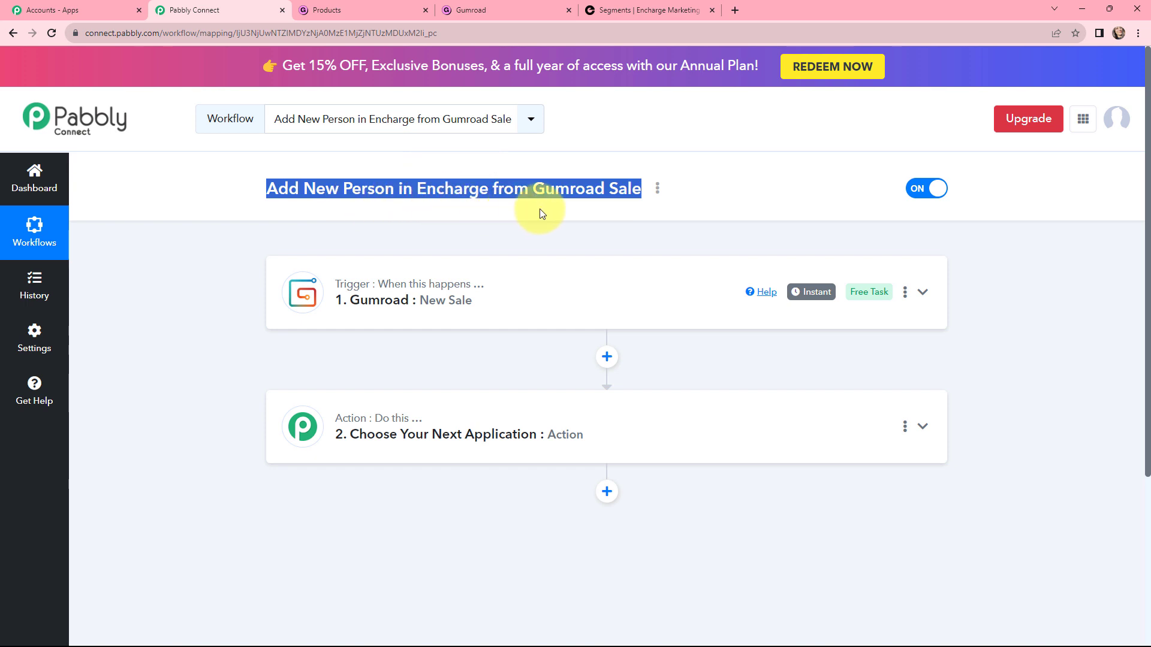
{"action": "left_click", "coordinate": [334, 249]}
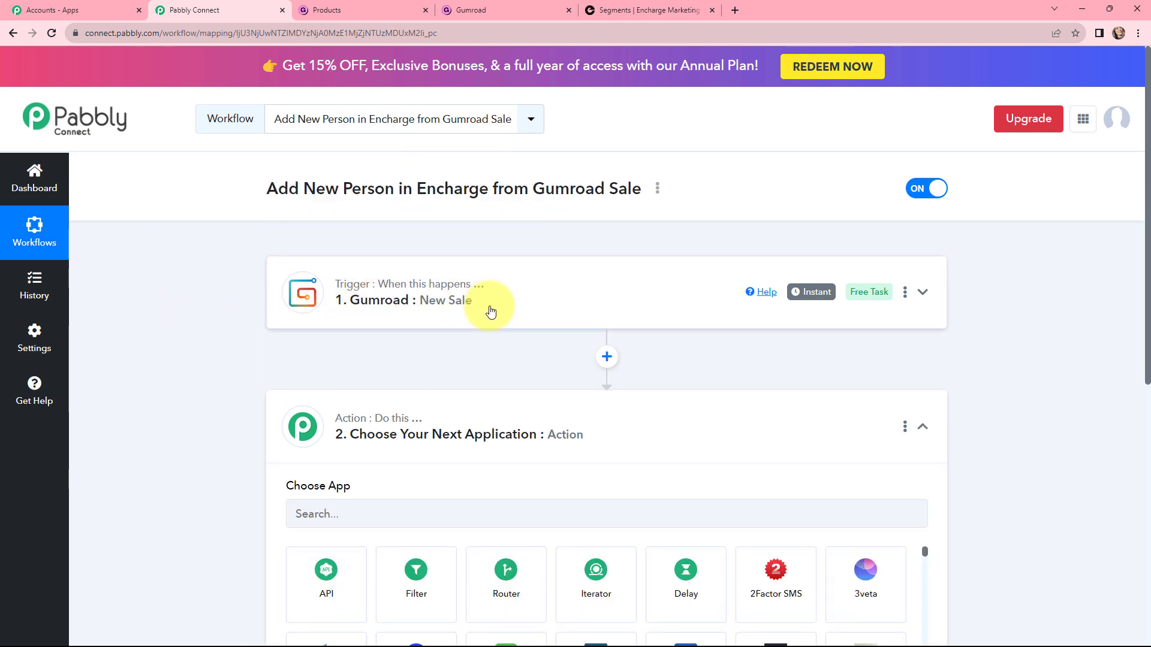
Choose Encharge as the action app and Add or Update Person as its action event
{"action": "scroll", "coordinate": [556, 351], "scroll_direction": "down", "scroll_amount": 2}
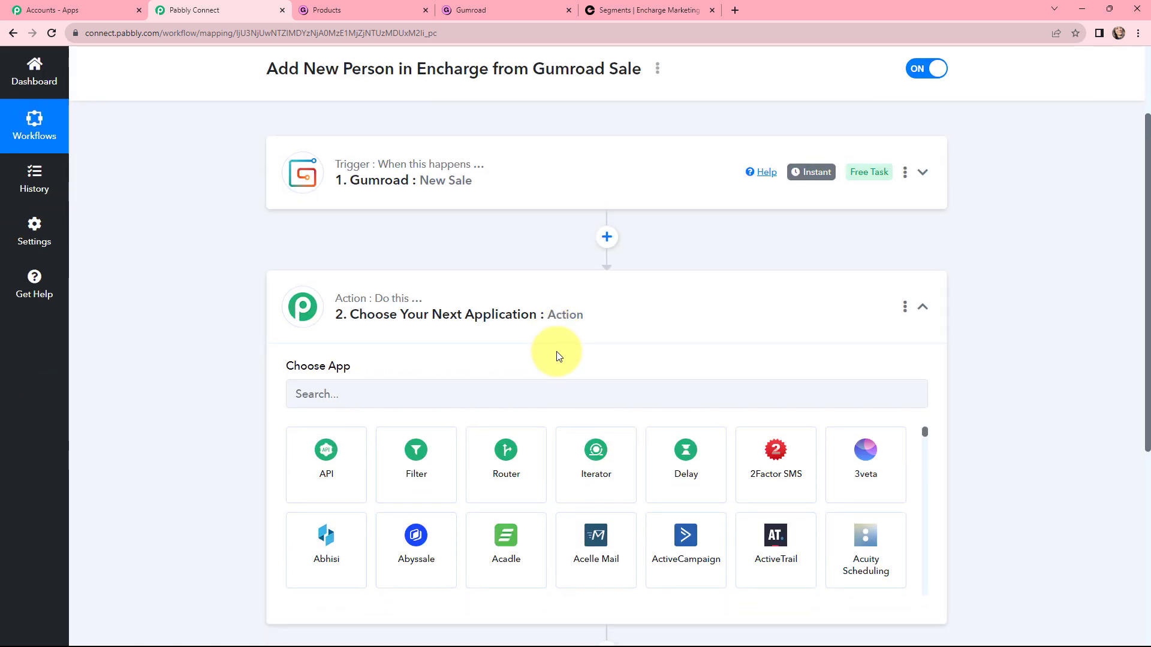
{"action": "left_click", "coordinate": [500, 398]}
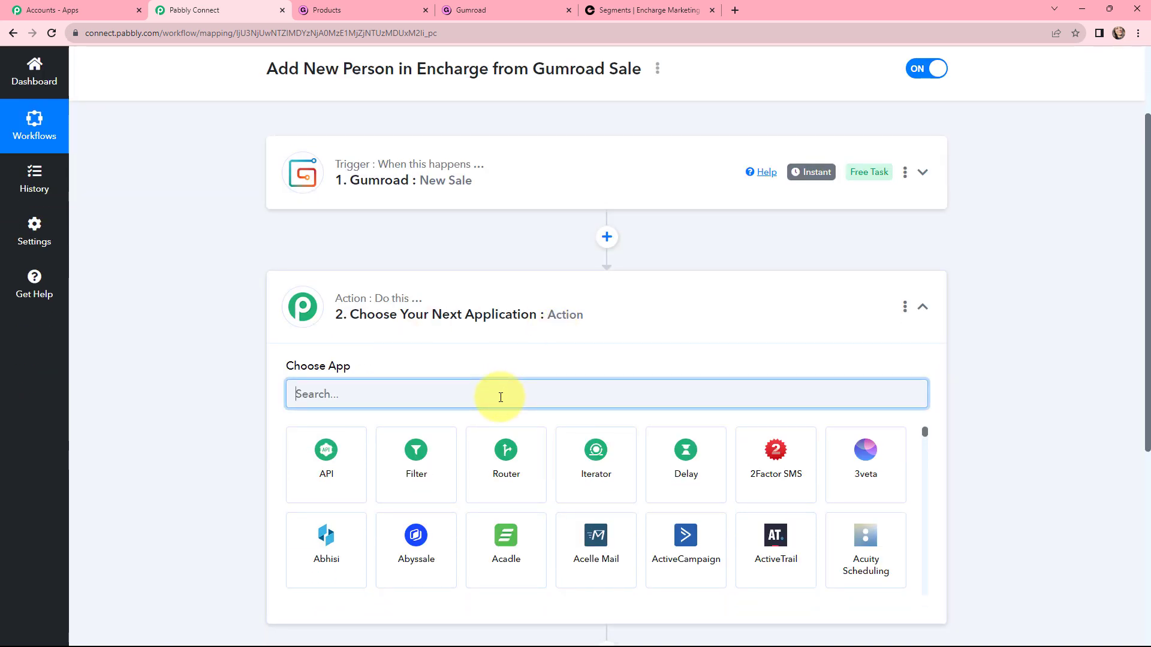
{"action": "type", "text": "encharg"}
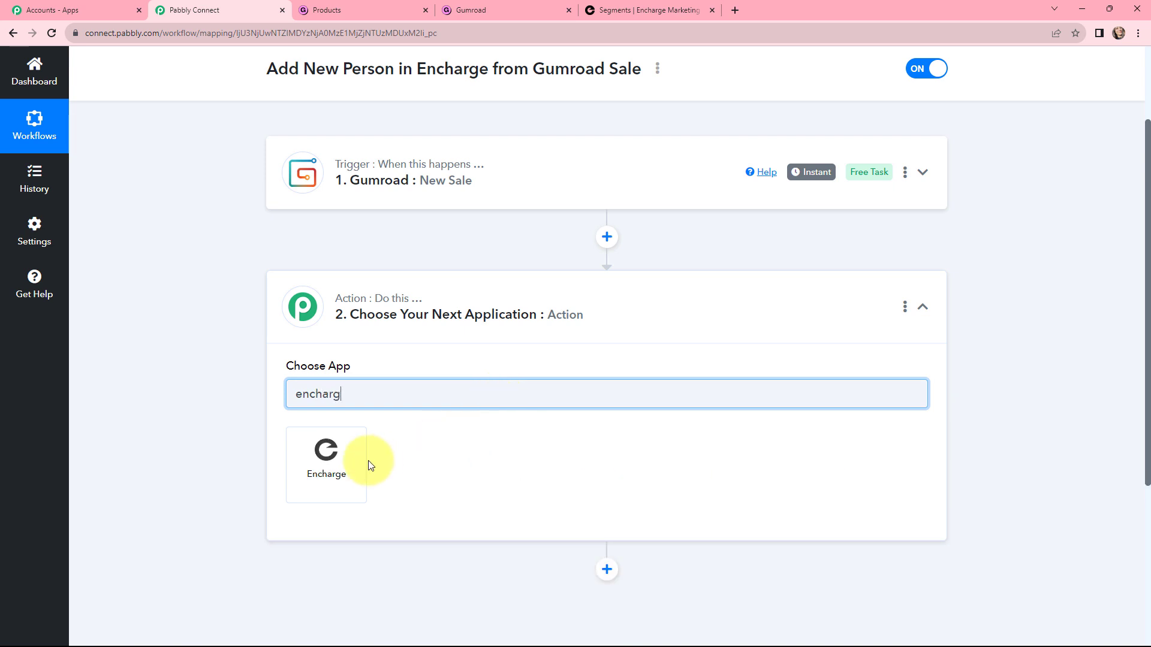
{"action": "left_click", "coordinate": [326, 453]}
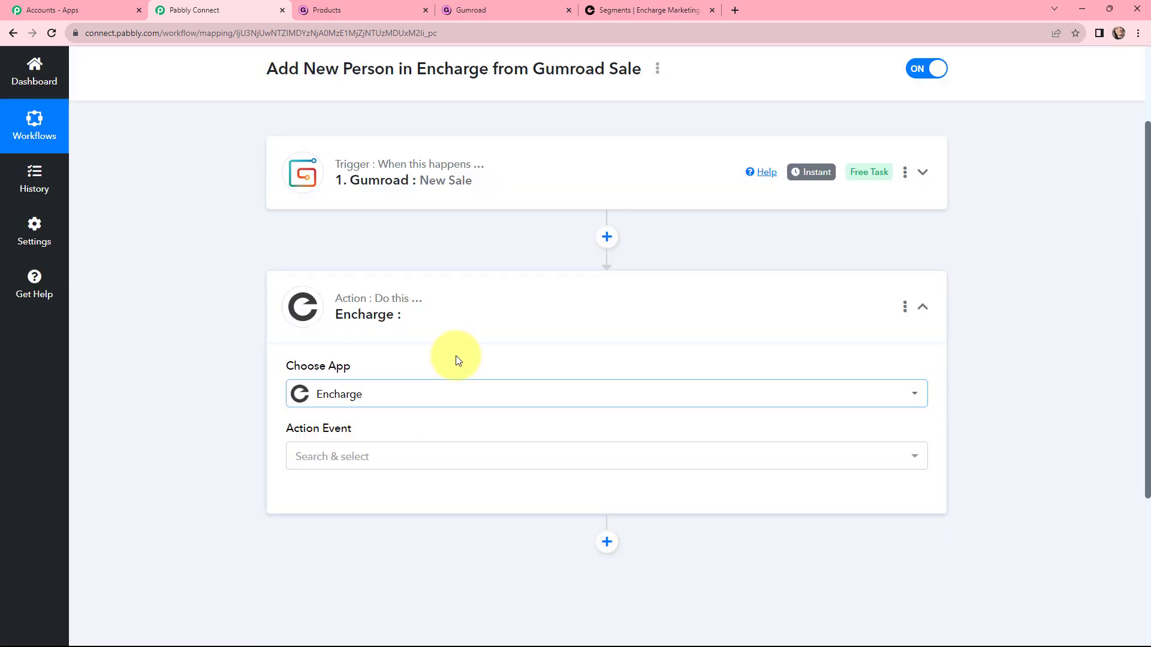
{"action": "left_click", "coordinate": [387, 460]}
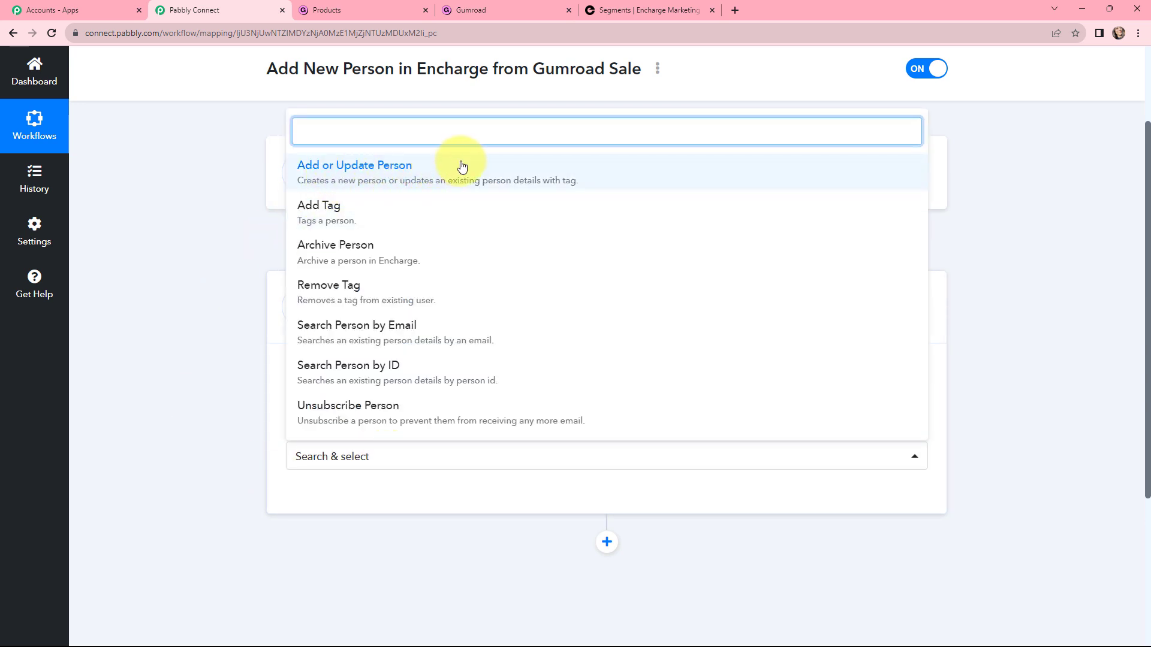
{"action": "left_click", "coordinate": [392, 169]}
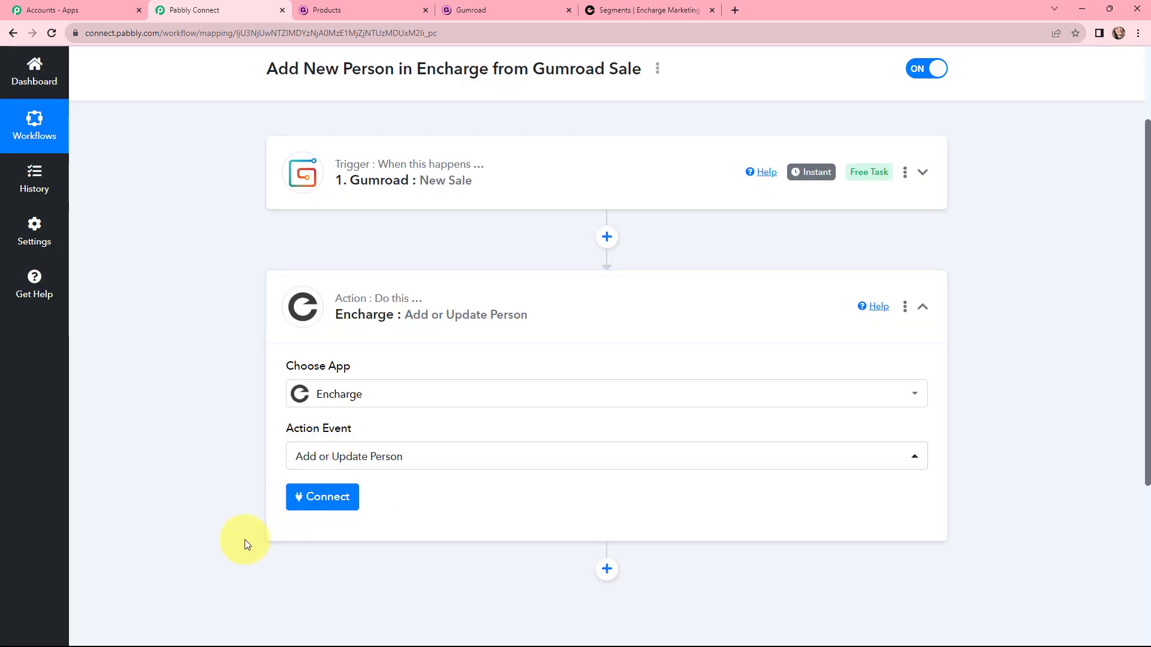
Connect the action to Encharge through a new connection and allow Pabbly Connect to access the account
{"action": "left_click", "coordinate": [317, 497]}
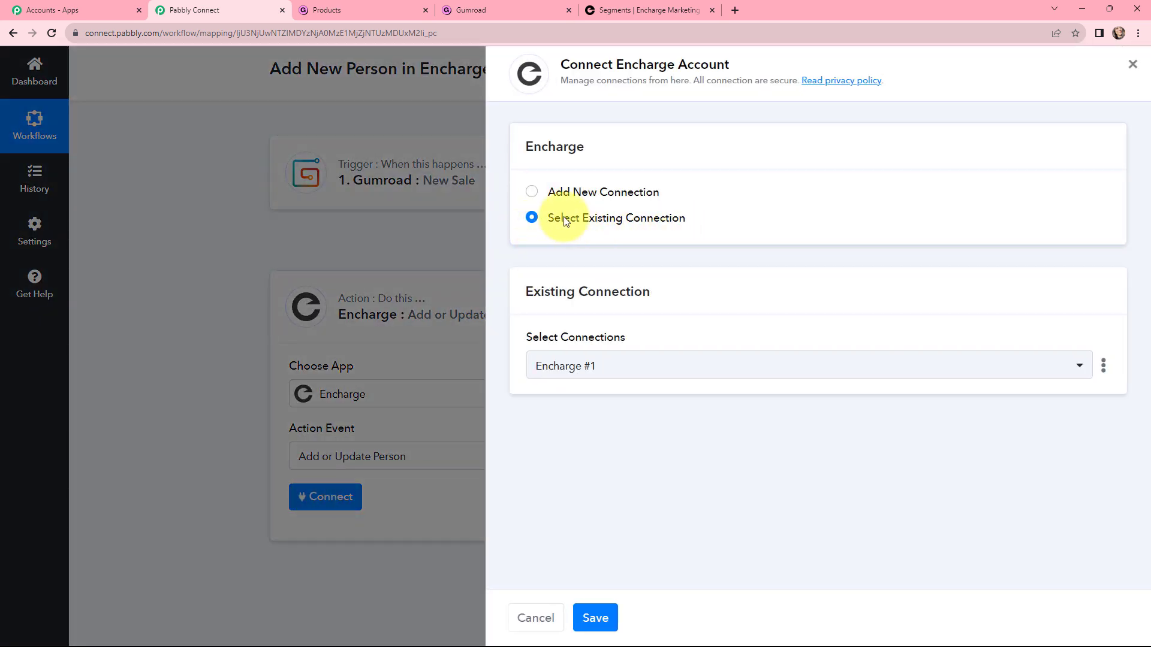
{"action": "left_click", "coordinate": [532, 193]}
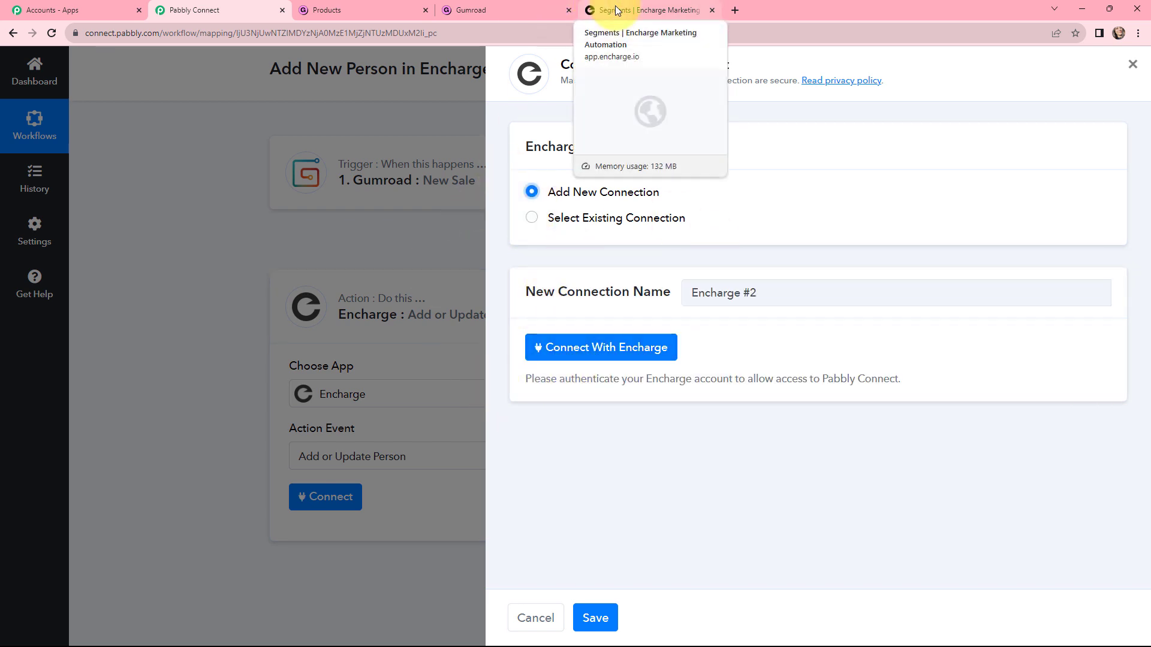
{"action": "left_click", "coordinate": [587, 346]}
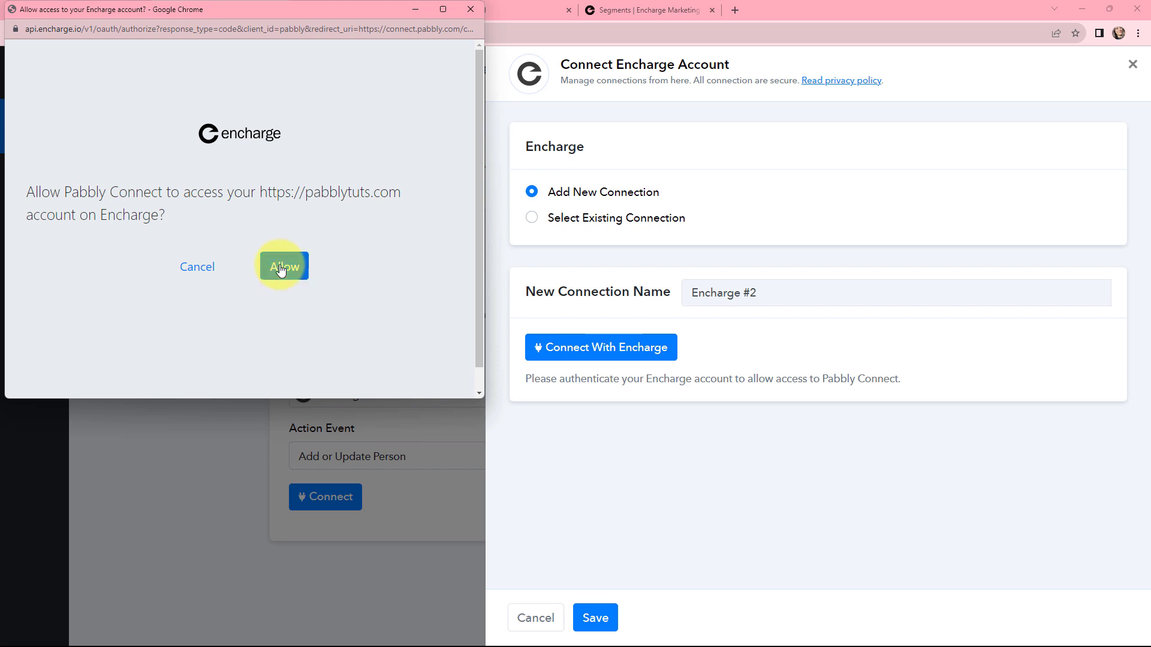
{"action": "left_click", "coordinate": [281, 270]}
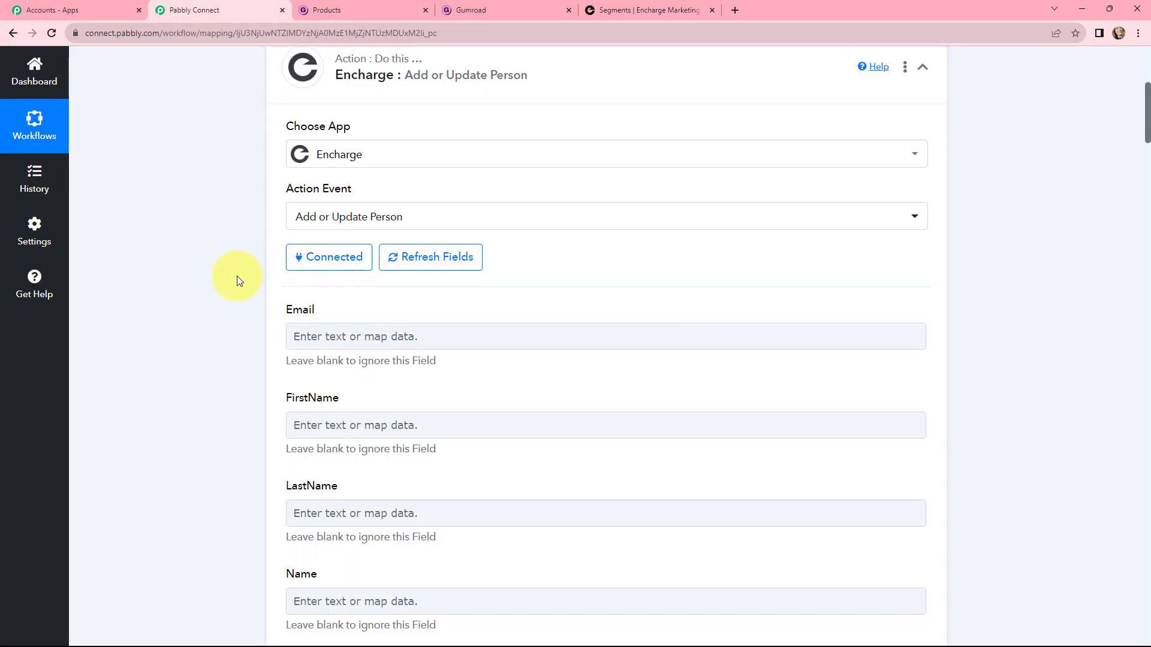
Map the Encharge action's Email field to the Email value from the Gumroad New Sale response
{"action": "left_click", "coordinate": [353, 338]}
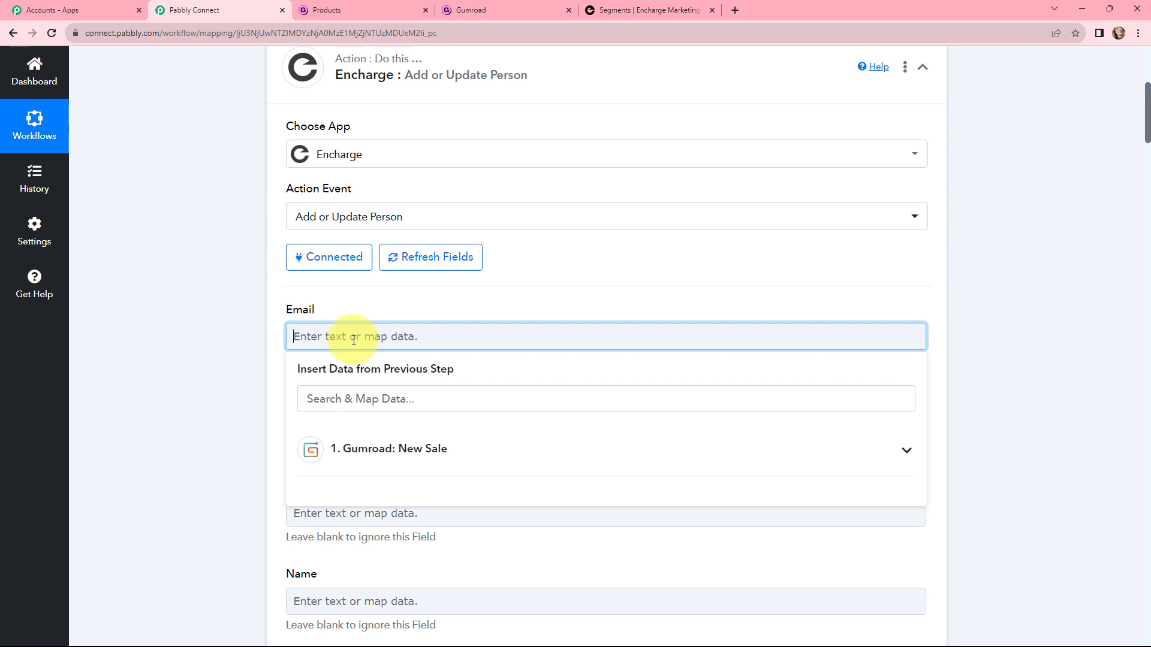
{"action": "left_click", "coordinate": [387, 449]}
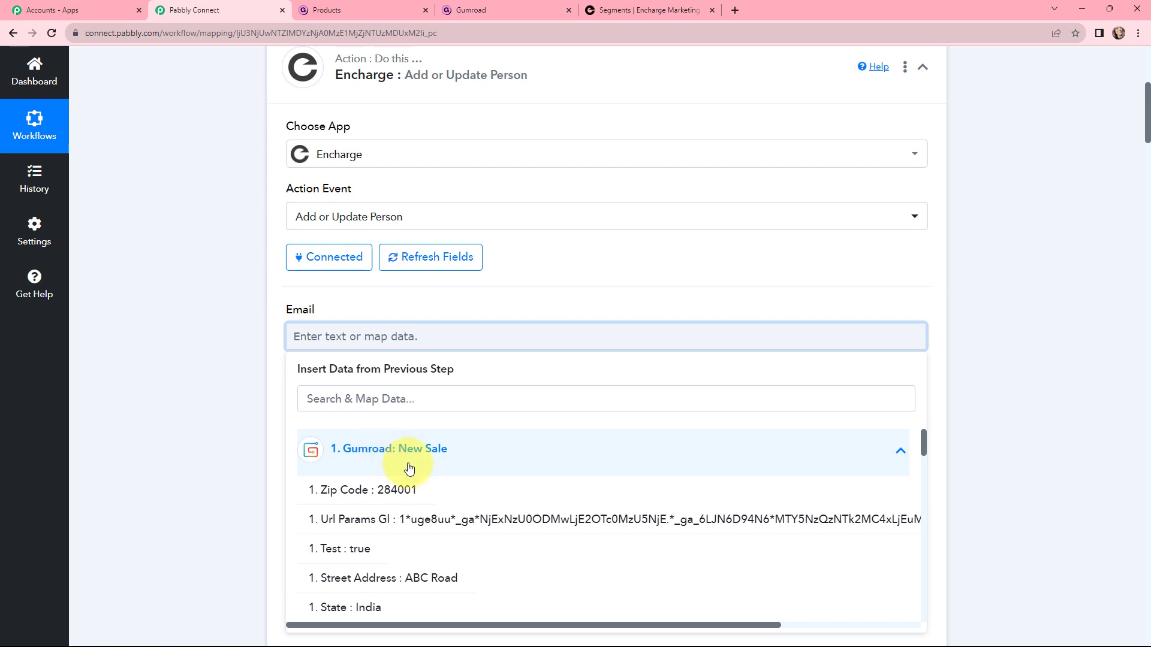
{"action": "left_click", "coordinate": [477, 398]}
{"action": "type", "text": "emai"}
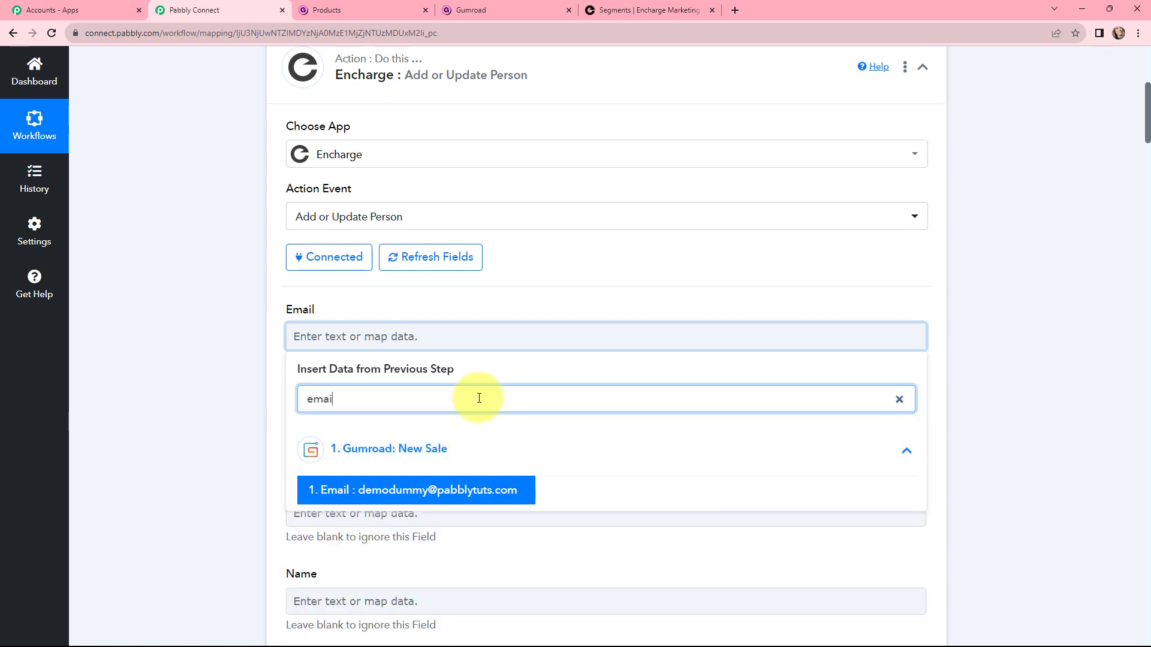
{"action": "left_click", "coordinate": [462, 489]}
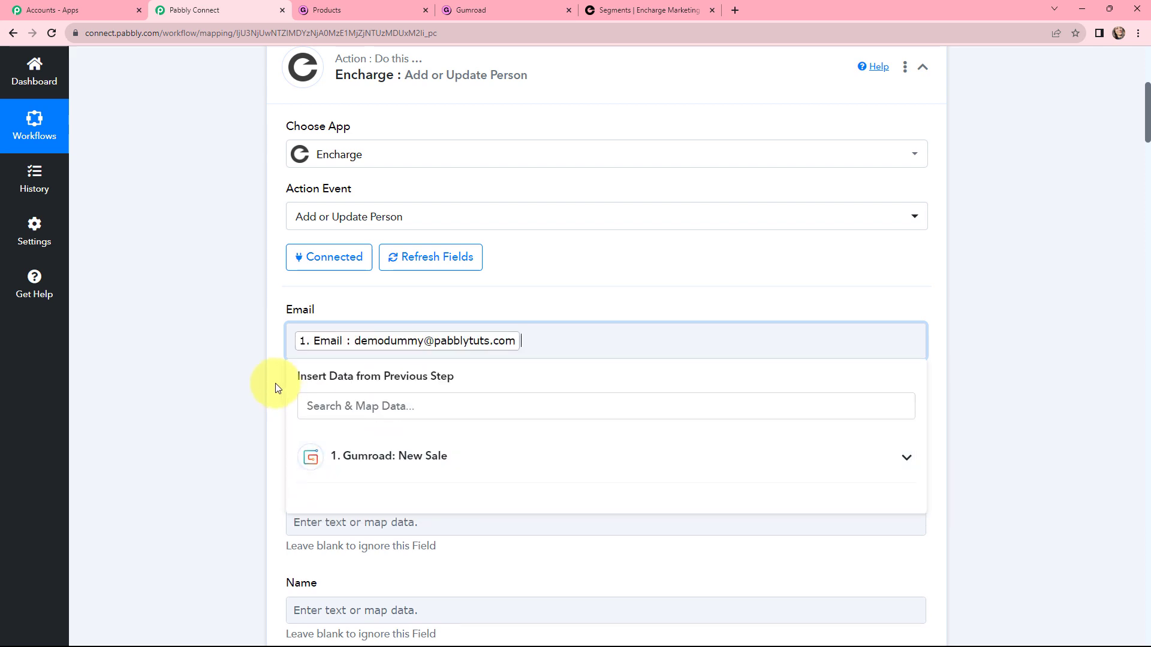
{"action": "left_click", "coordinate": [248, 343]}
Map the Encharge action's Name field to the Full Name value from the Gumroad New Sale response
{"action": "scroll", "coordinate": [419, 368], "scroll_direction": "down", "scroll_amount": 2}
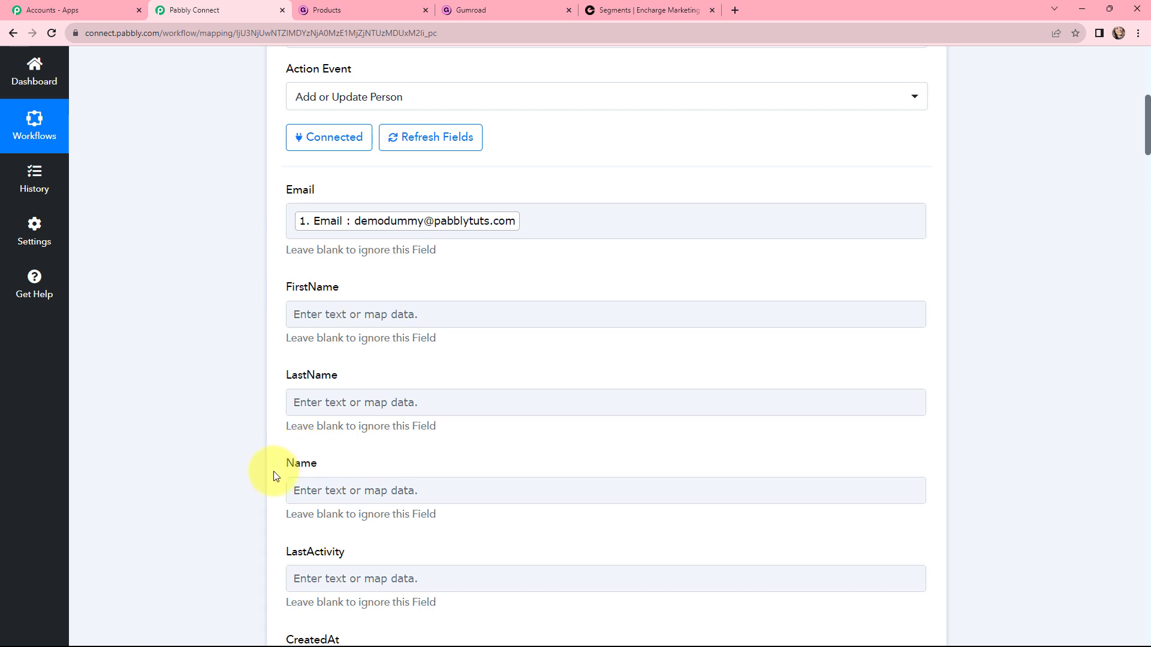
{"action": "left_click", "coordinate": [311, 305]}
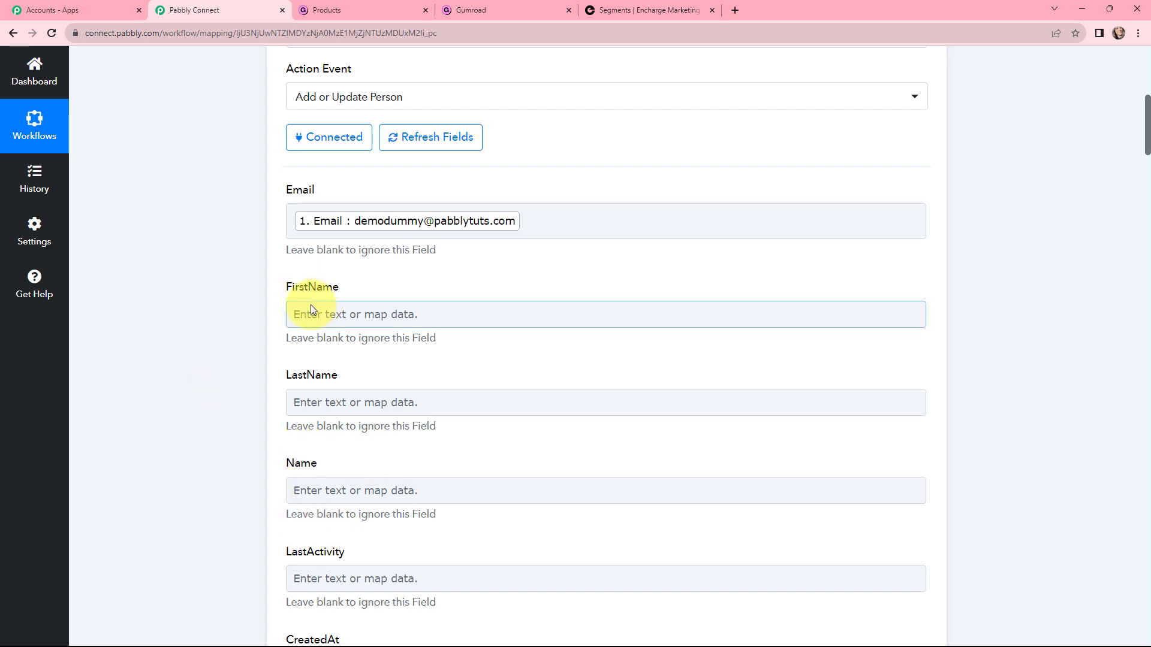
{"action": "left_click", "coordinate": [340, 490]}
{"action": "scroll", "coordinate": [443, 488], "scroll_direction": "down", "scroll_amount": 2}
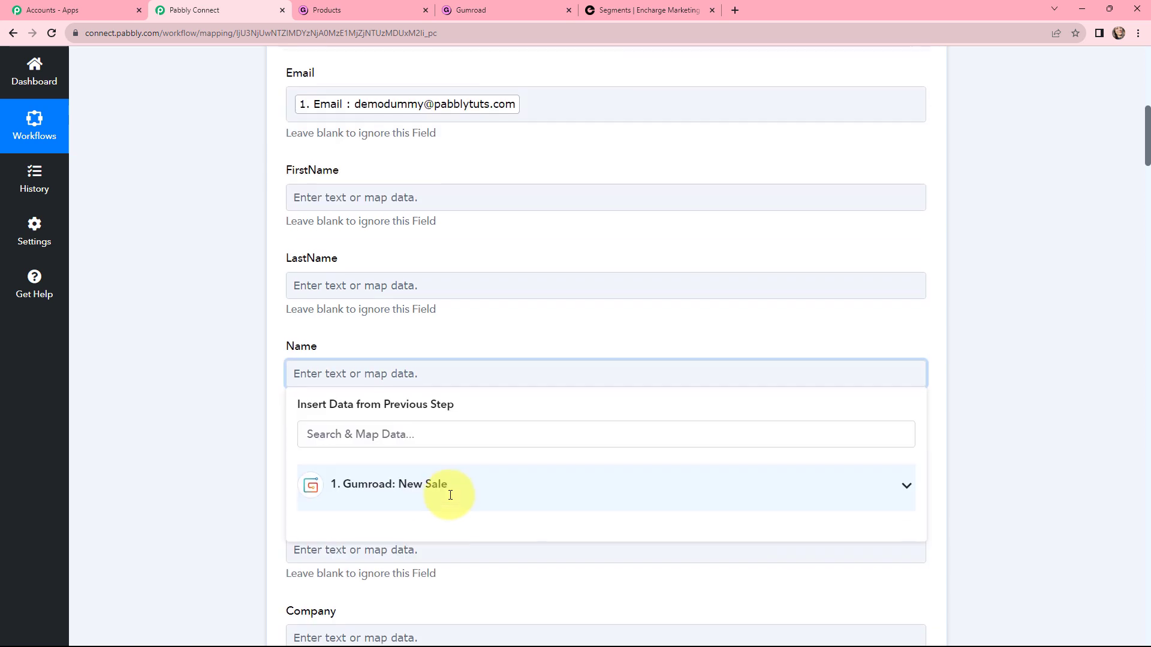
{"action": "left_click", "coordinate": [392, 481]}
{"action": "left_click", "coordinate": [345, 433]}
{"action": "type", "text": "n"}
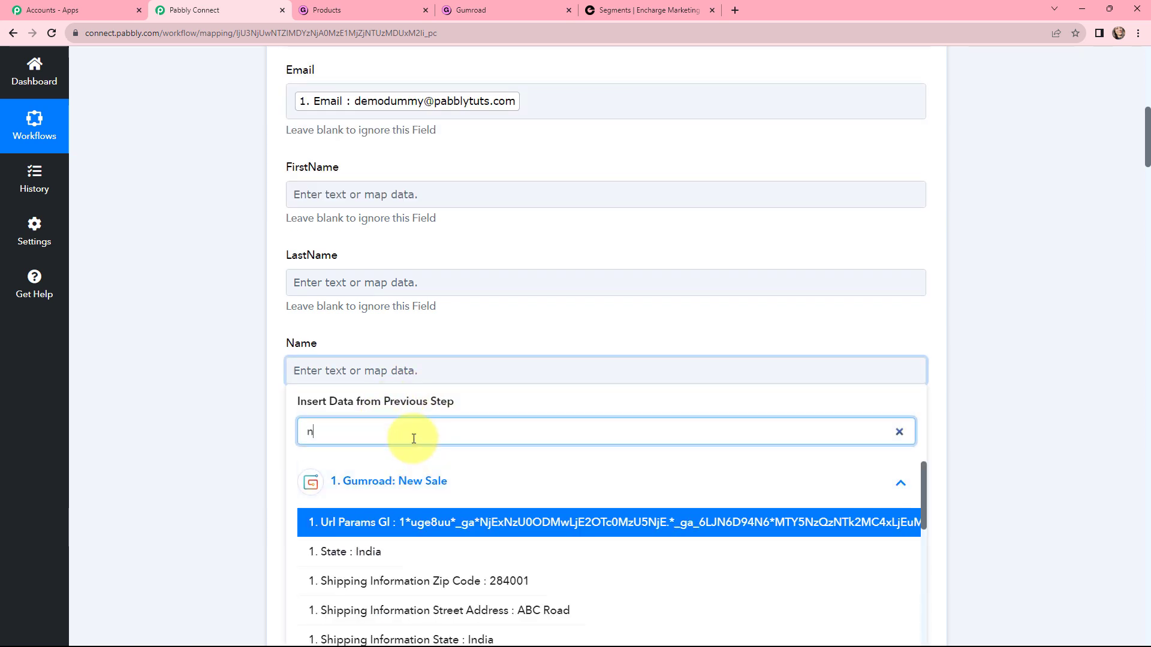
{"action": "type", "text": "ame"}
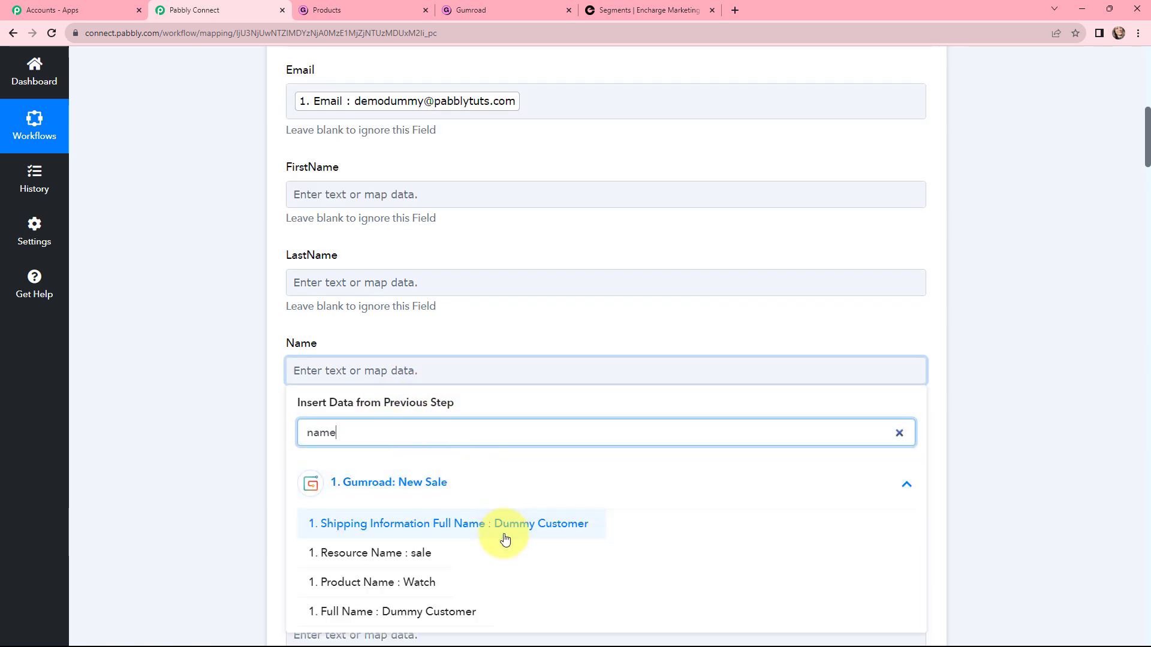
{"action": "left_click", "coordinate": [476, 610]}
{"action": "left_click", "coordinate": [207, 376]}
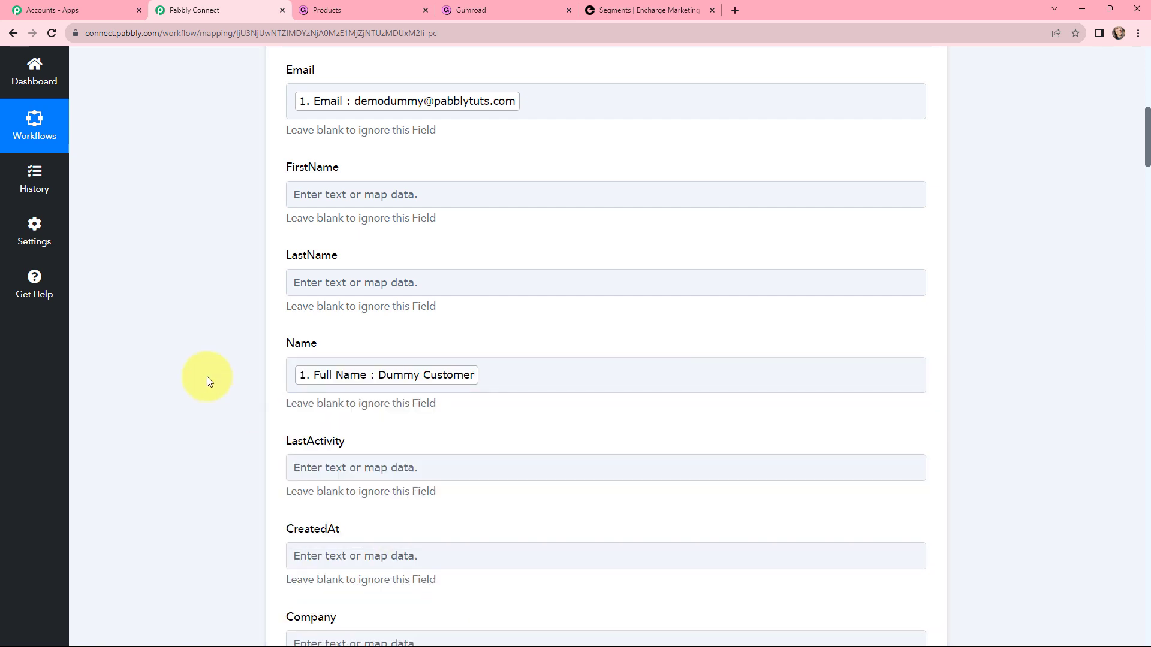
Map the Phone field to the Mobile Number value from the Gumroad New Sale response, not the Custom Fields version
{"action": "left_click_drag", "start_coordinate": [1146, 135], "coordinate": [1146, 258]}
{"action": "left_click", "coordinate": [294, 292]}
{"action": "left_click", "coordinate": [336, 281]}
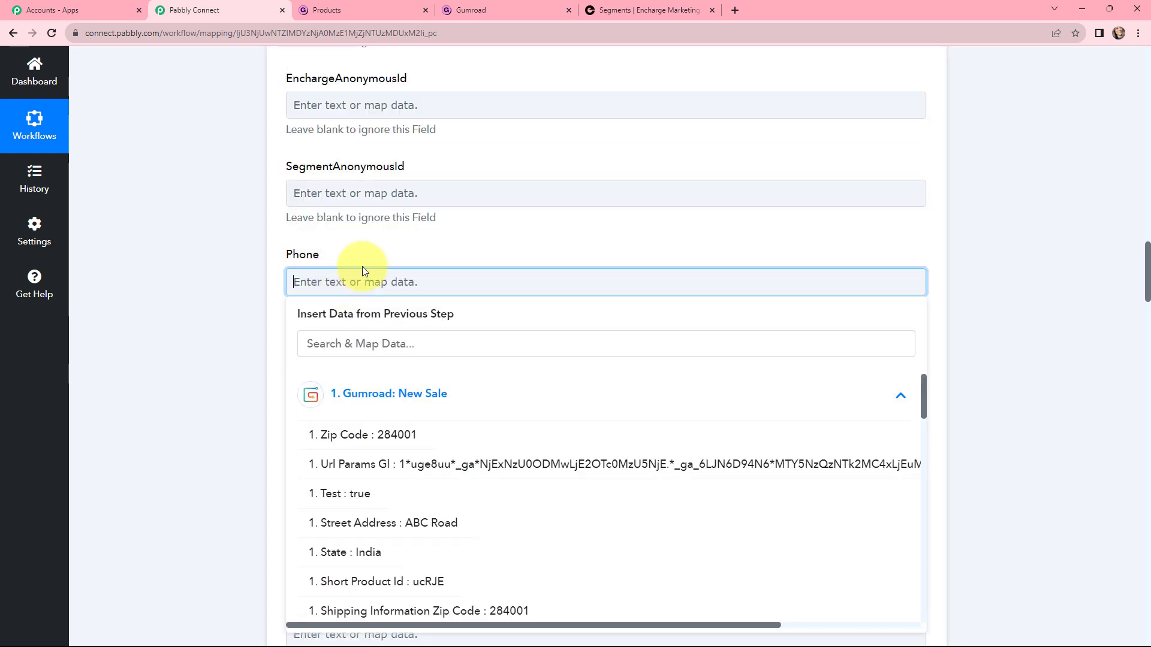
{"action": "left_click", "coordinate": [405, 400]}
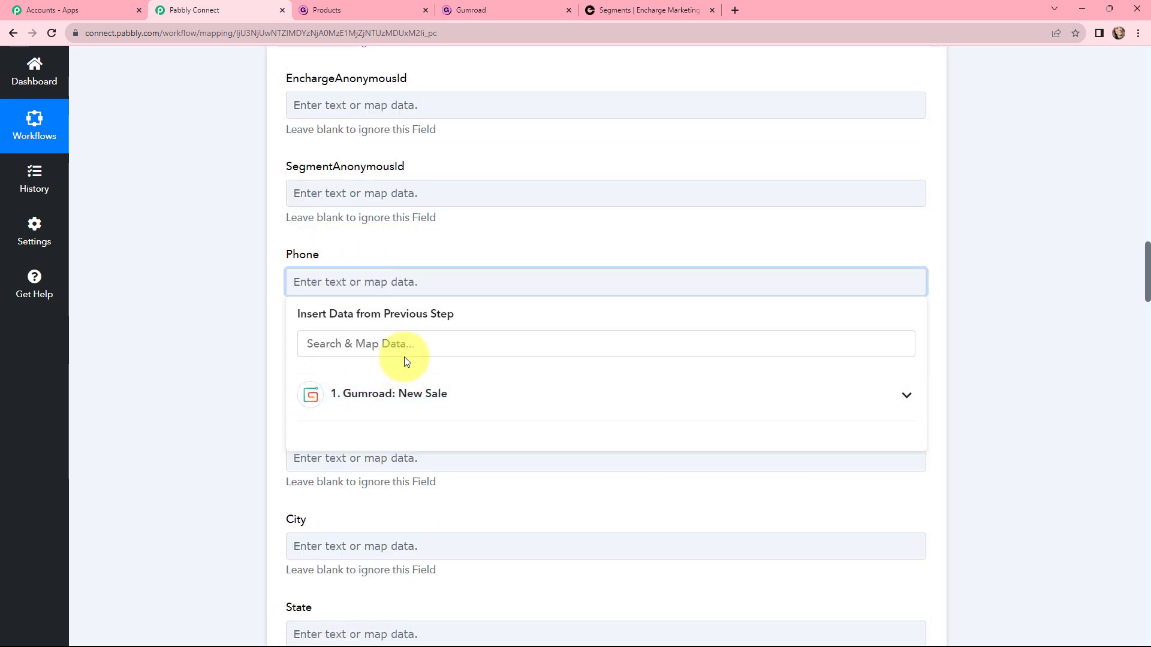
{"action": "left_click", "coordinate": [405, 346]}
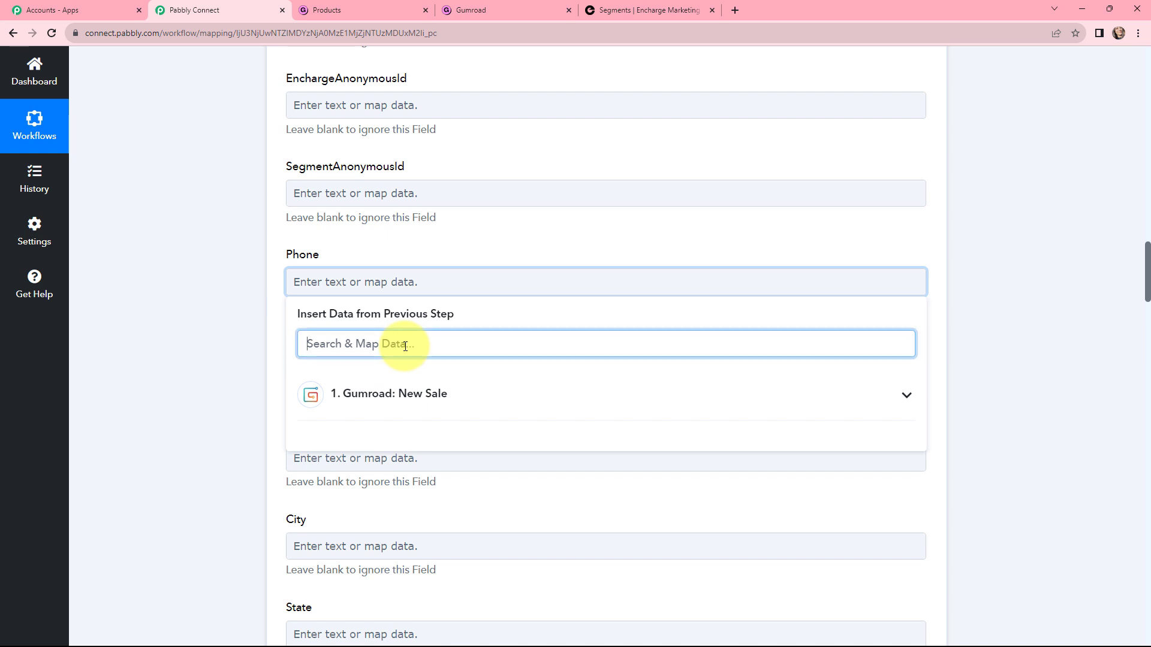
{"action": "type", "text": "+"}
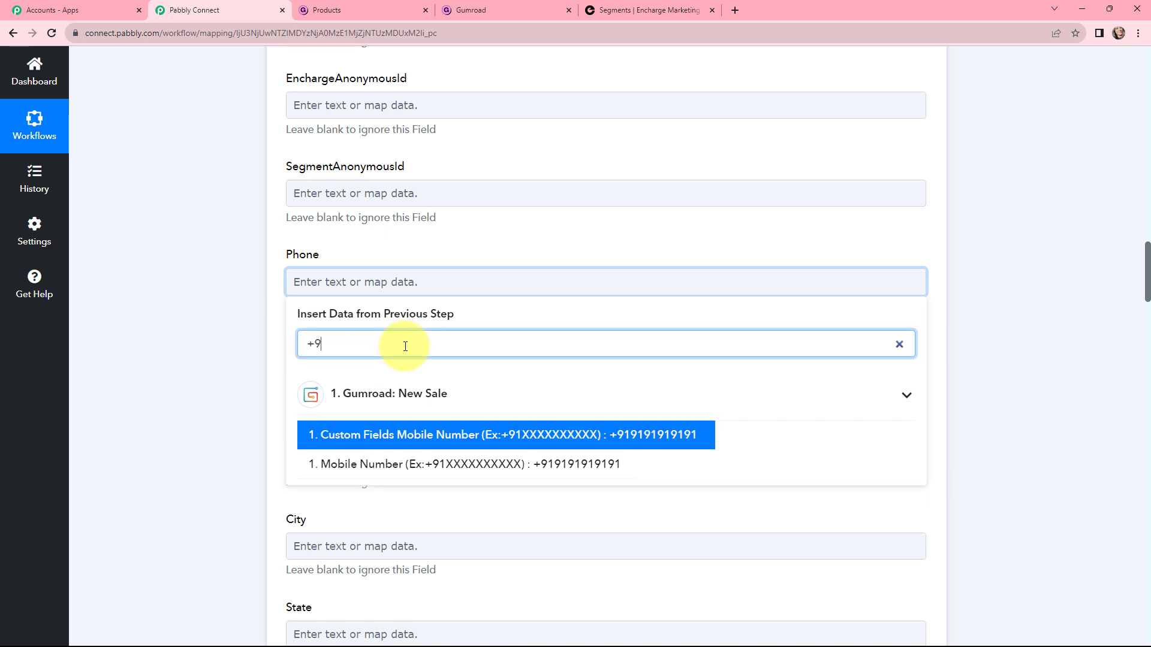
{"action": "type", "text": "91"}
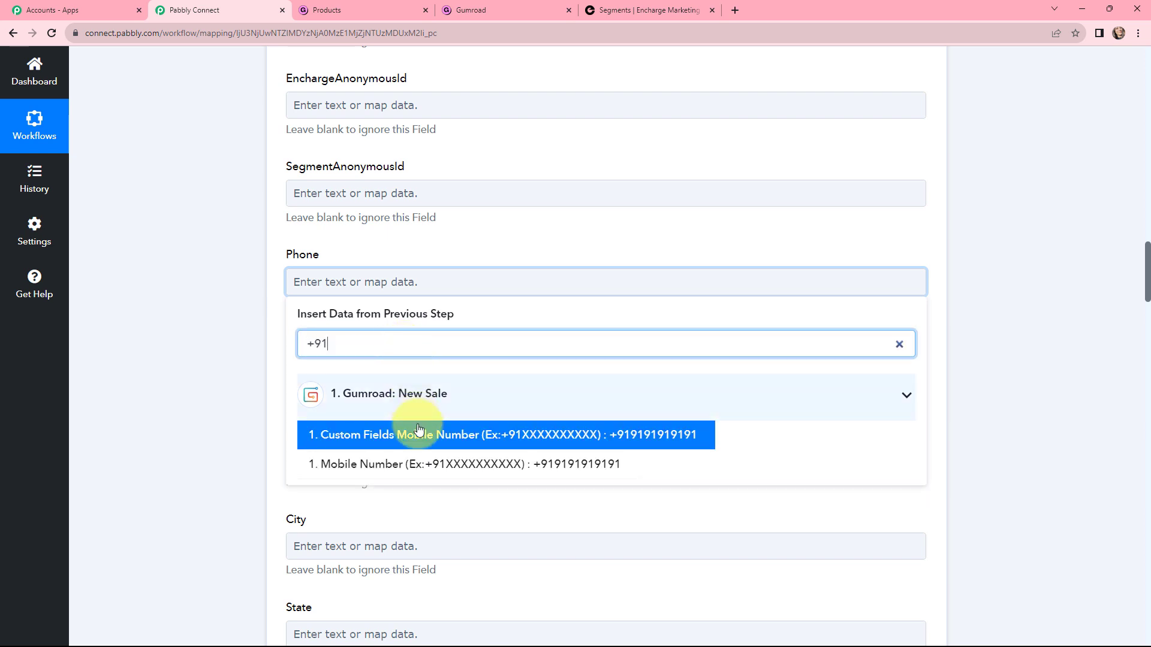
{"action": "left_click", "coordinate": [431, 464]}
Map the Address field to the Shipping Information Street Address value from the Gumroad New Sale response
{"action": "scroll", "coordinate": [319, 220], "scroll_direction": "down", "scroll_amount": 2}
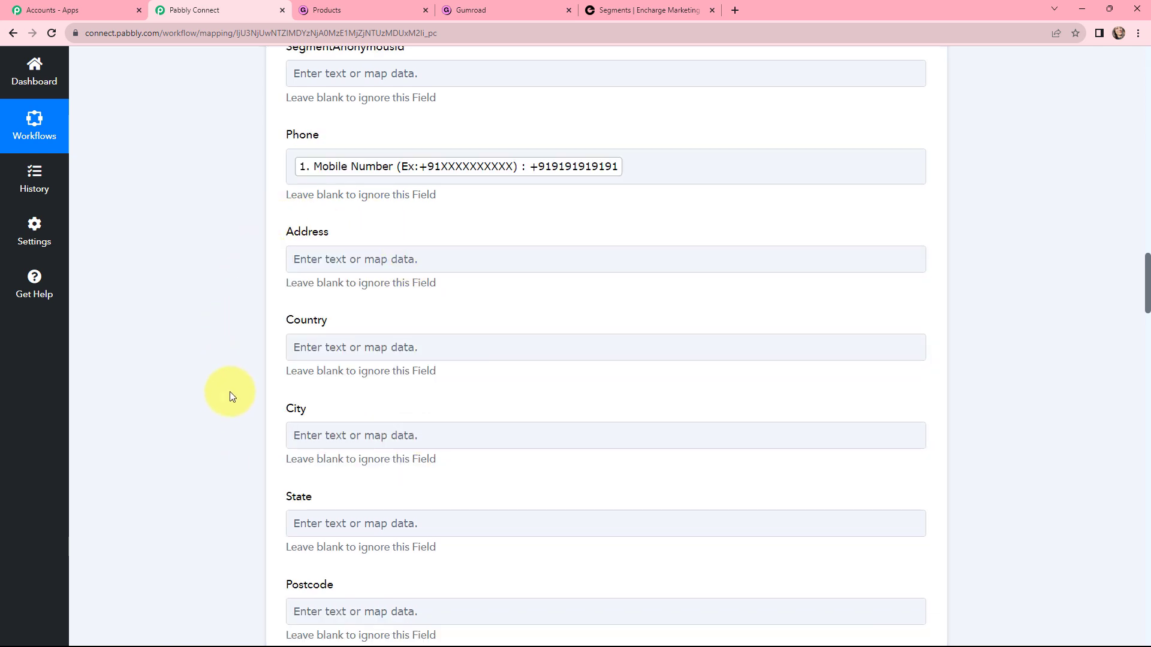
{"action": "left_click", "coordinate": [346, 251]}
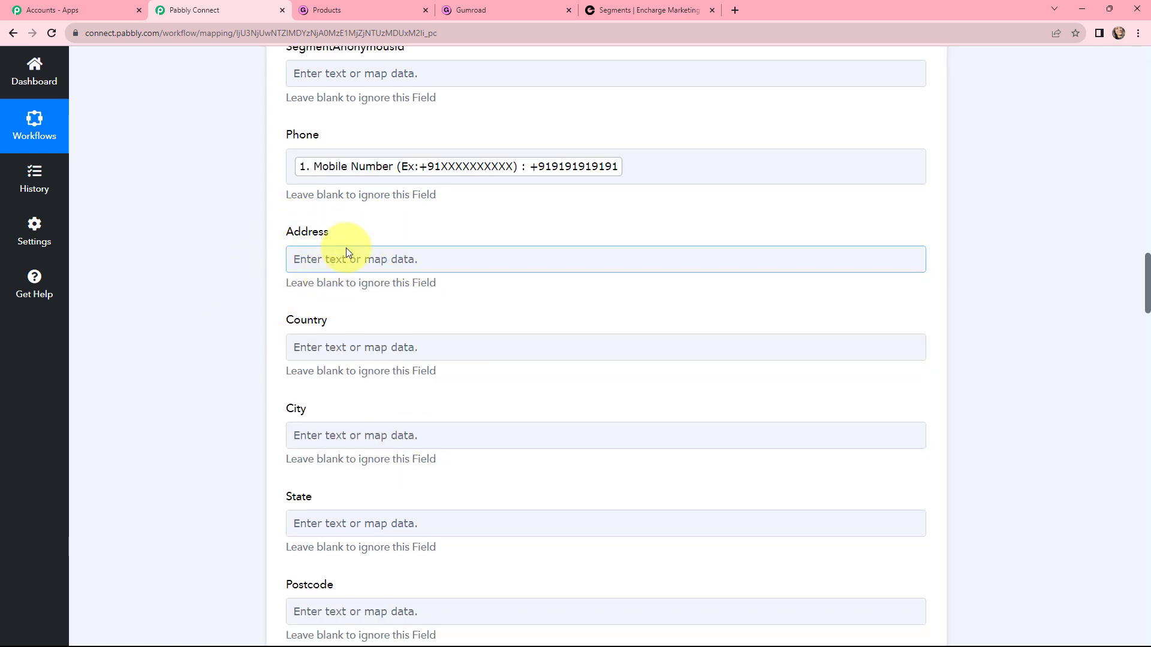
{"action": "left_click", "coordinate": [370, 383]}
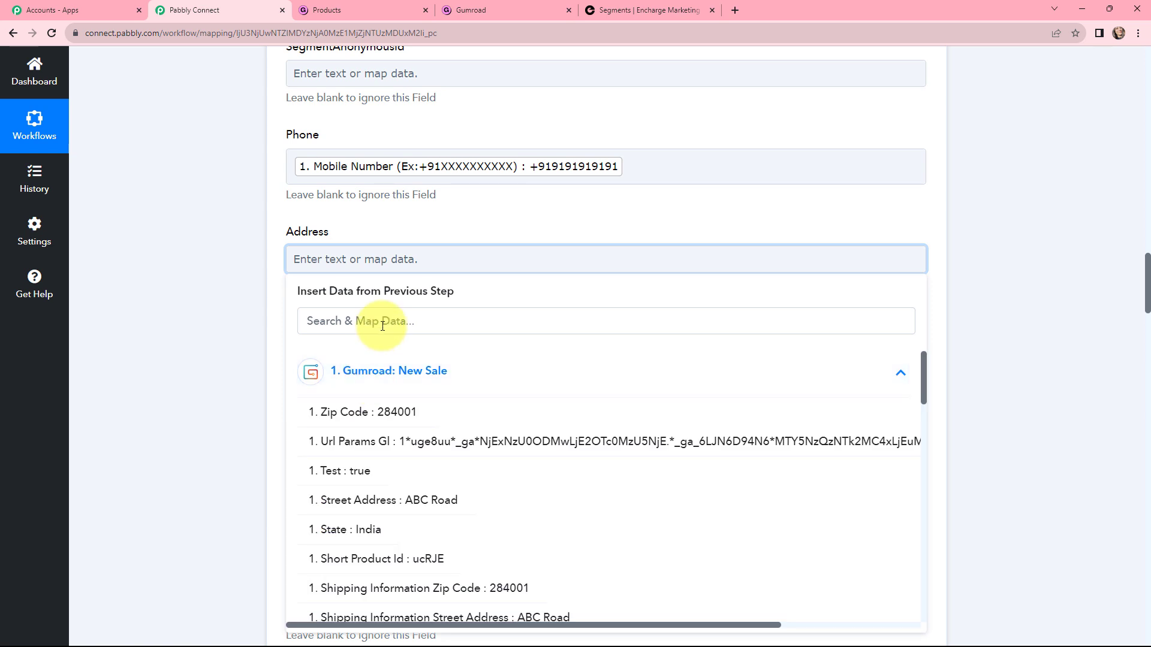
{"action": "left_click", "coordinate": [382, 324]}
{"action": "type", "text": "abc"}
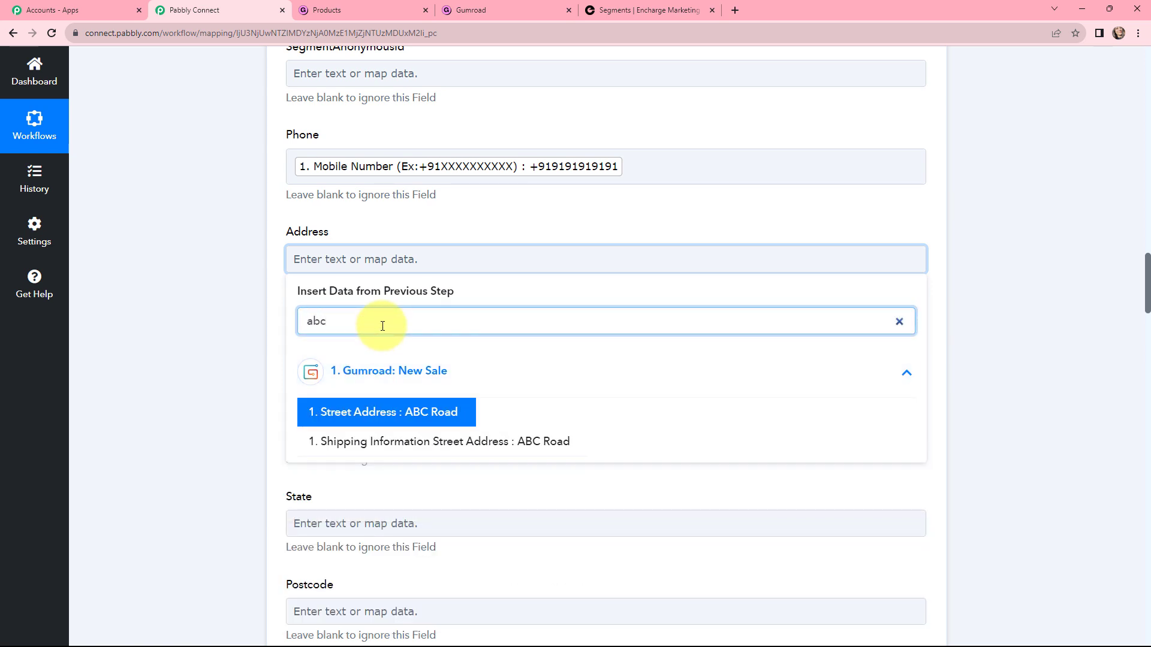
{"action": "left_click", "coordinate": [459, 442]}
{"action": "left_click", "coordinate": [216, 364]}
Map the Country field to the Shipping Information Country value from the Gumroad New Sale response
{"action": "left_click", "coordinate": [368, 356]}
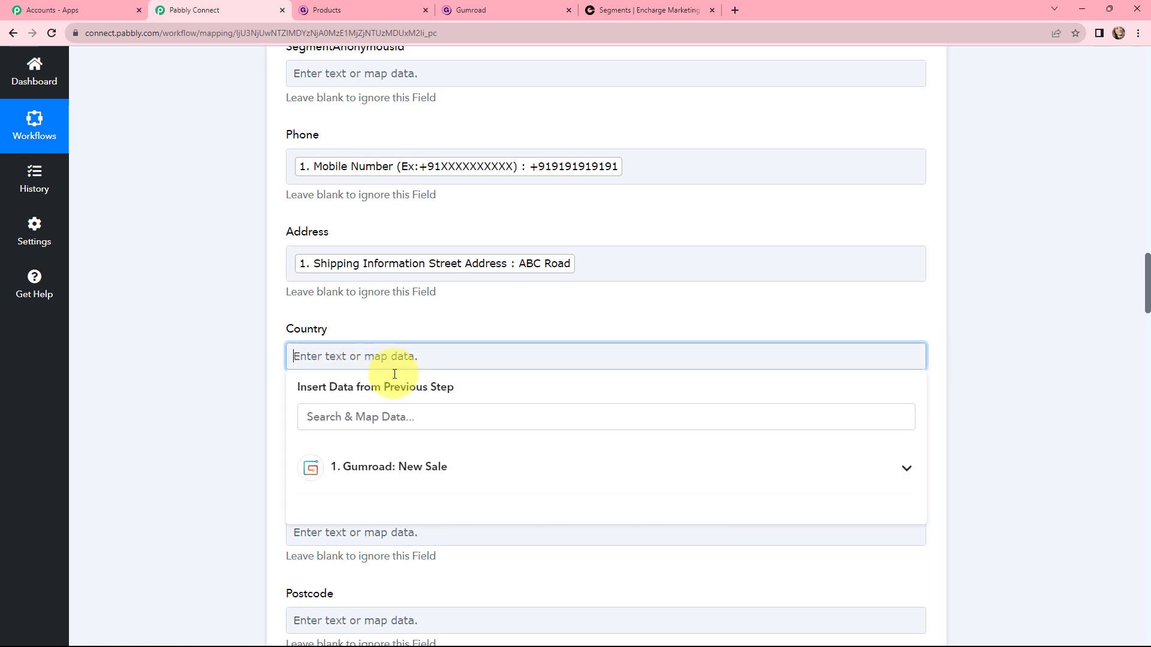
{"action": "left_click", "coordinate": [429, 466]}
{"action": "left_click", "coordinate": [432, 419]}
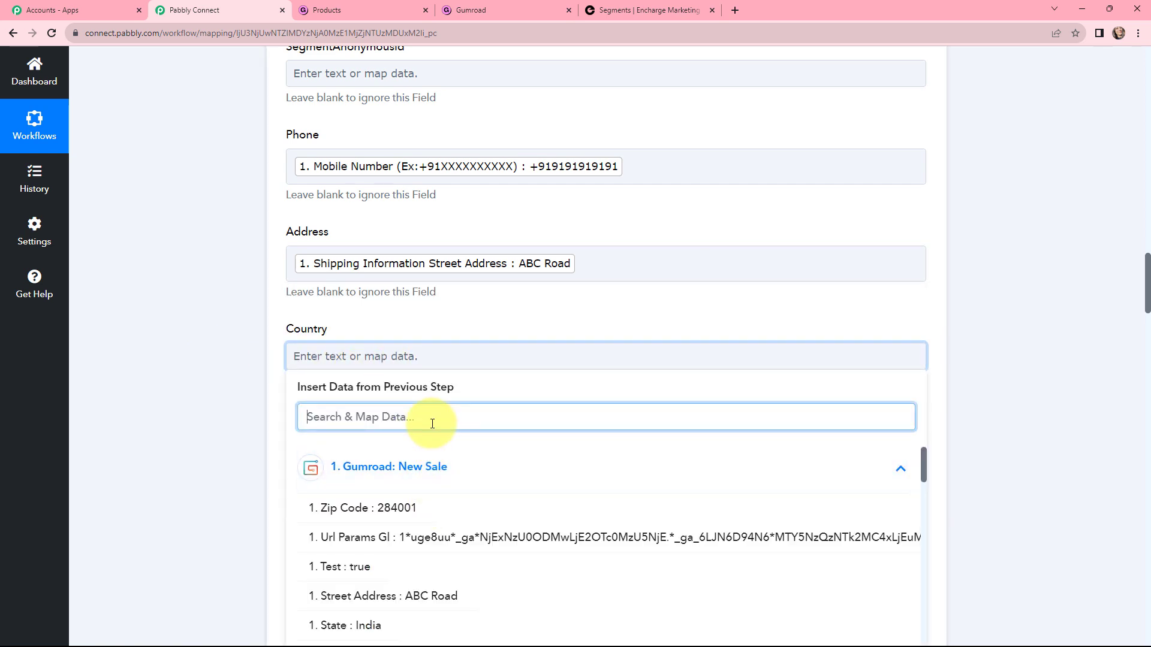
{"action": "type", "text": "indi"}
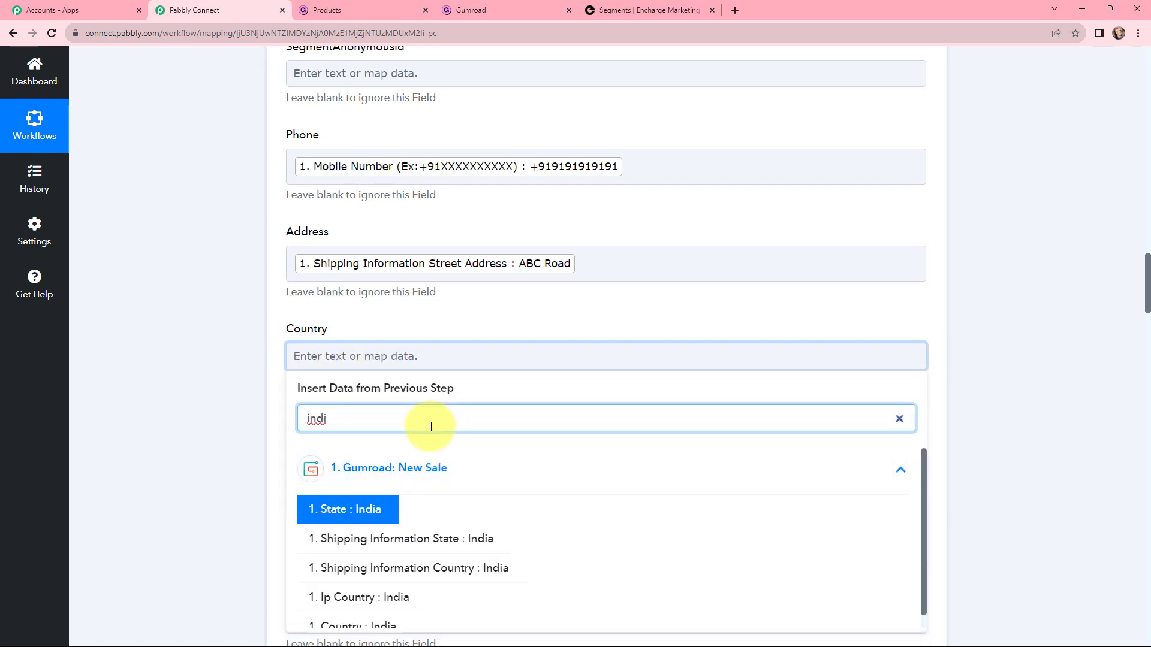
{"action": "left_click", "coordinate": [496, 568]}
Map the City field to the Shipping Information City value from the Gumroad New Sale response
{"action": "scroll", "coordinate": [300, 312], "scroll_direction": "down", "scroll_amount": 3}
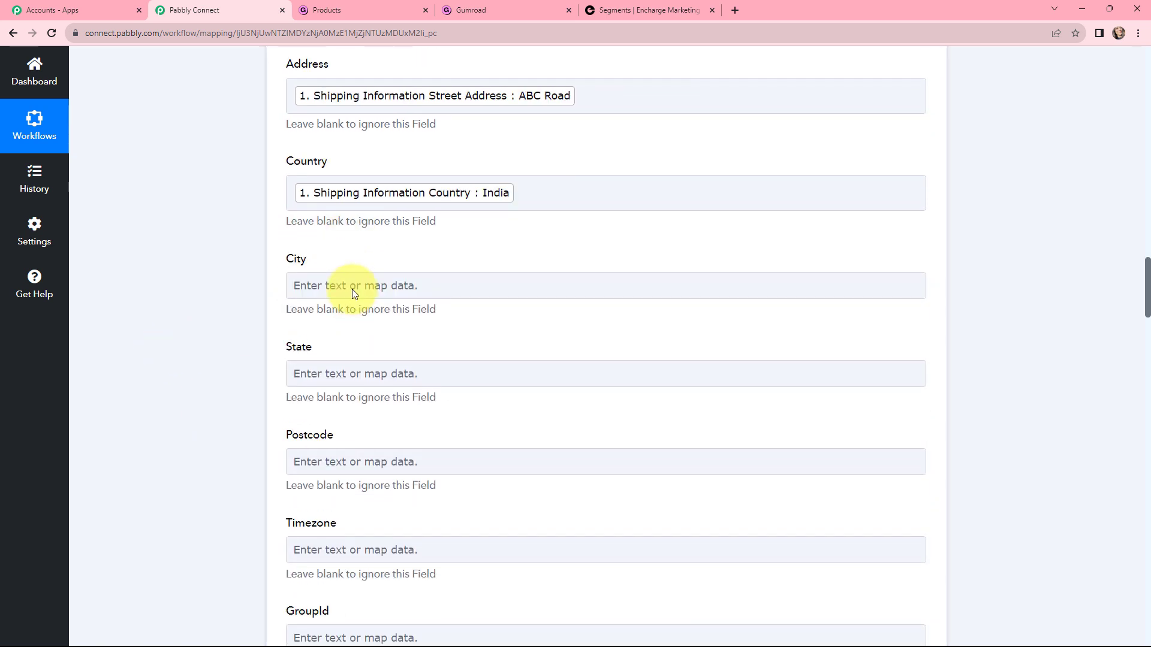
{"action": "left_click", "coordinate": [360, 273]}
{"action": "left_click", "coordinate": [386, 389]}
{"action": "left_click", "coordinate": [411, 342]}
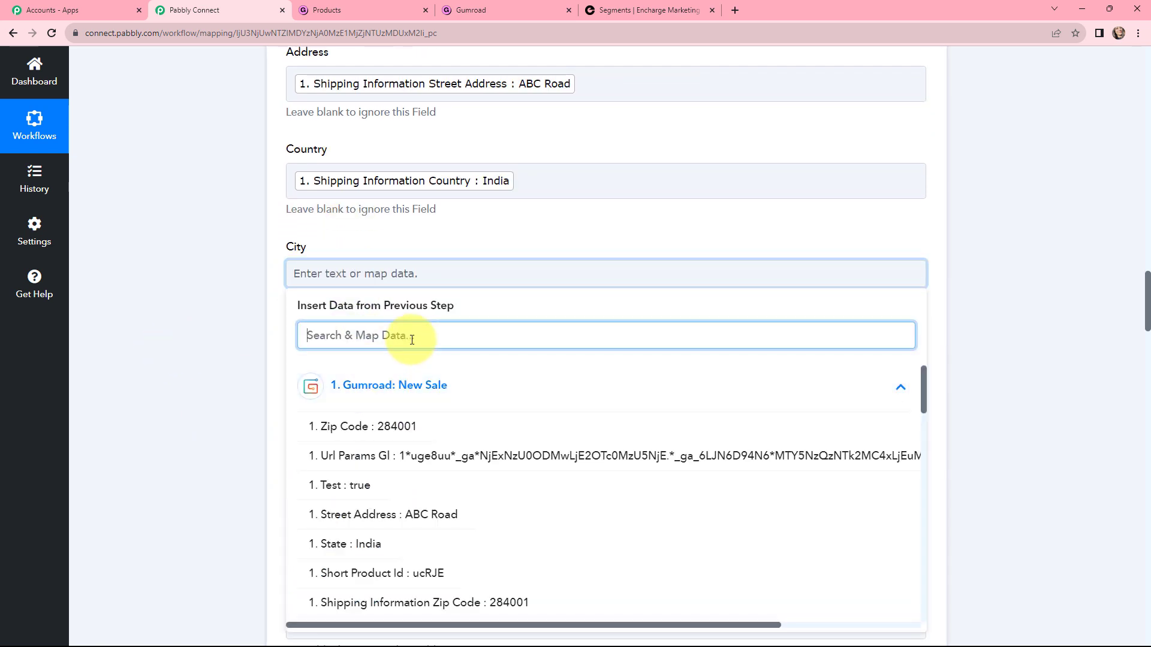
{"action": "type", "text": "city"}
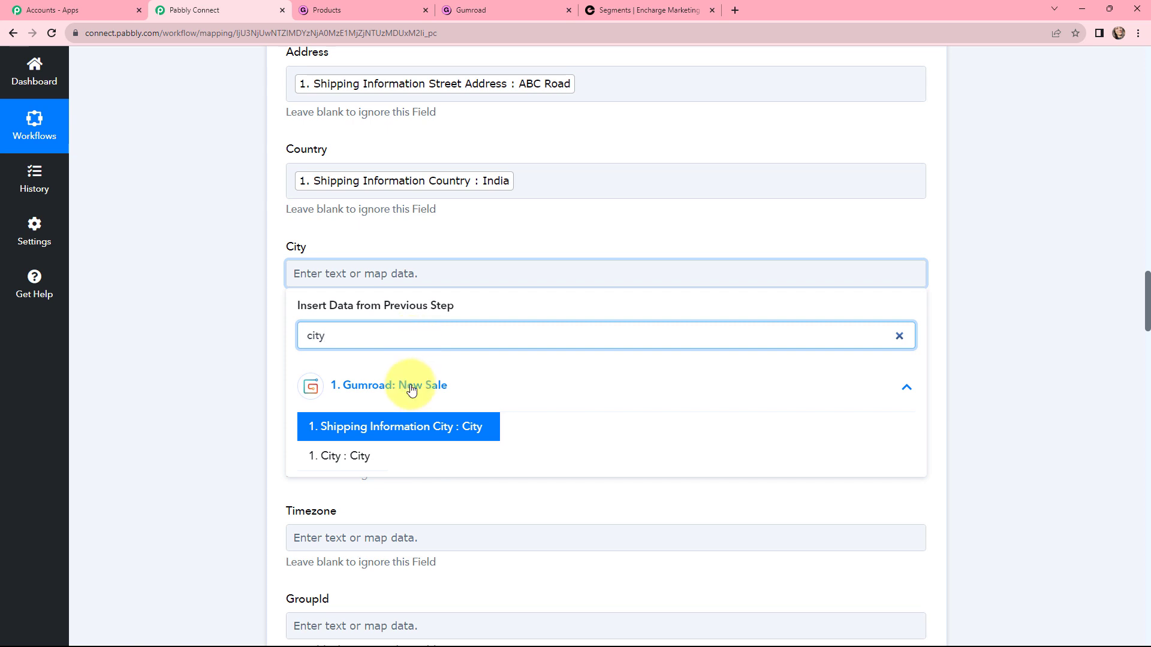
{"action": "left_click", "coordinate": [422, 429]}
{"action": "left_click", "coordinate": [179, 330]}
Map the Postcode field to the Shipping Information Zip Code value from the Gumroad New Sale response
{"action": "scroll", "coordinate": [179, 330], "scroll_direction": "down", "scroll_amount": 3}
{"action": "left_click", "coordinate": [311, 279]}
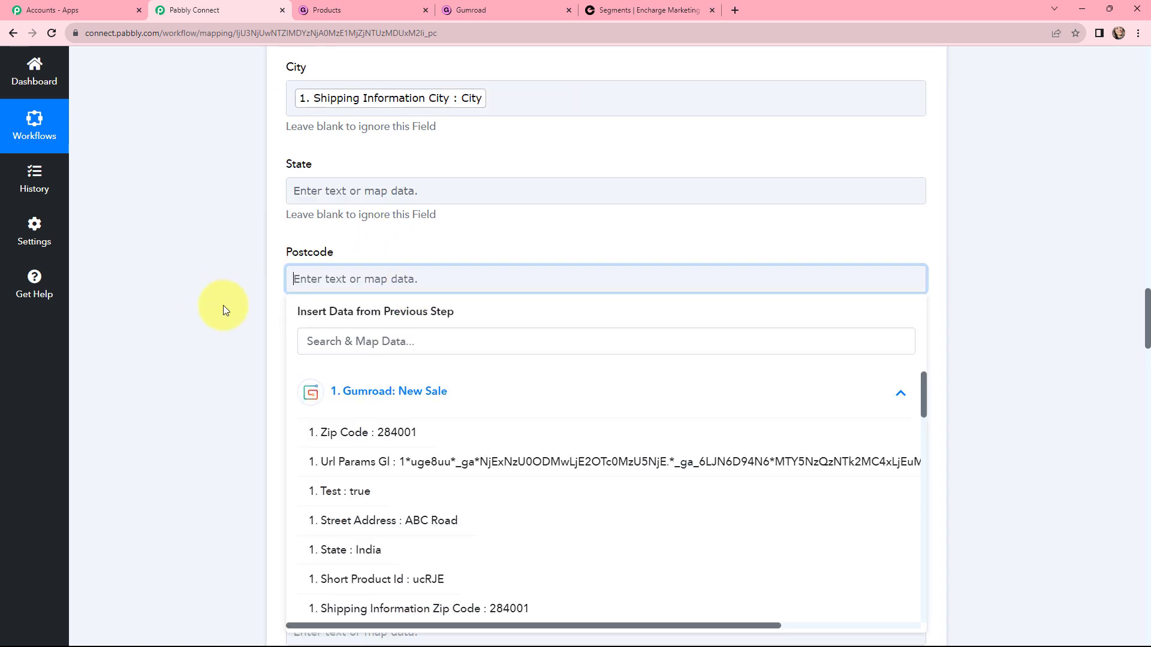
{"action": "left_click", "coordinate": [362, 341]}
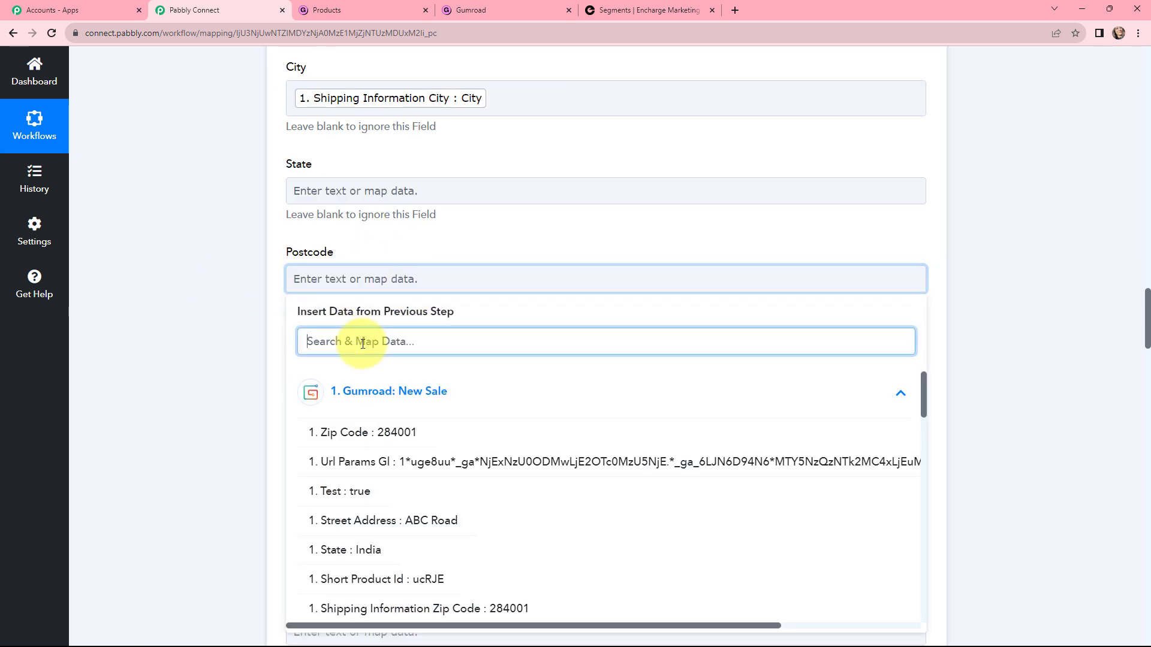
{"action": "type", "text": "28400"}
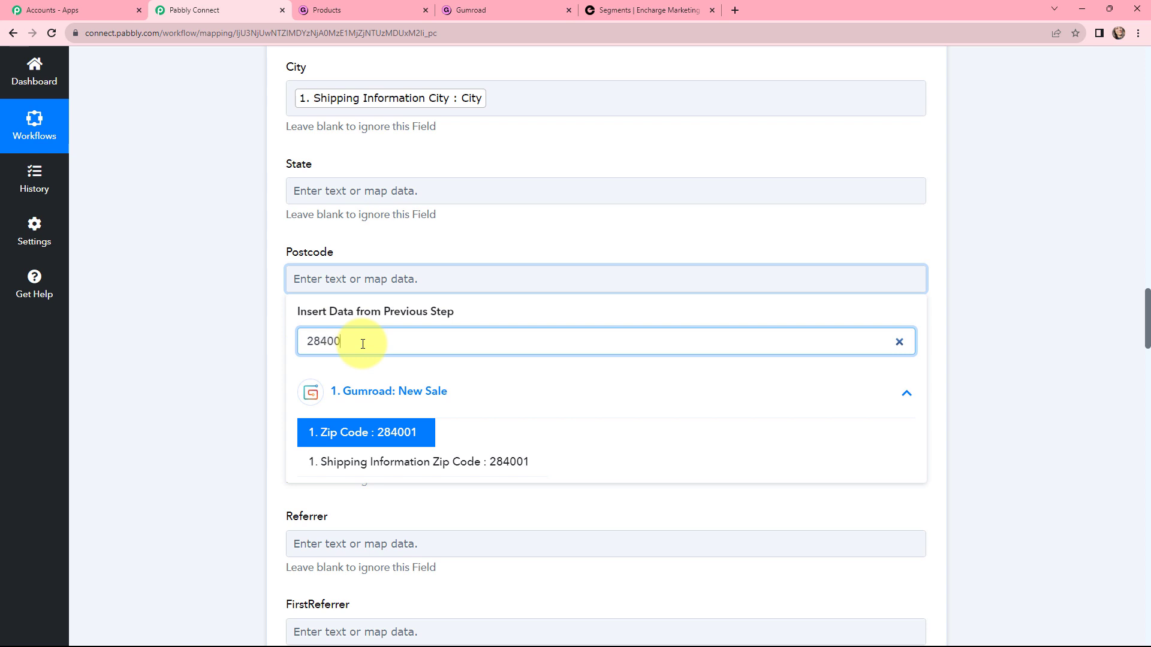
{"action": "left_click", "coordinate": [411, 459]}
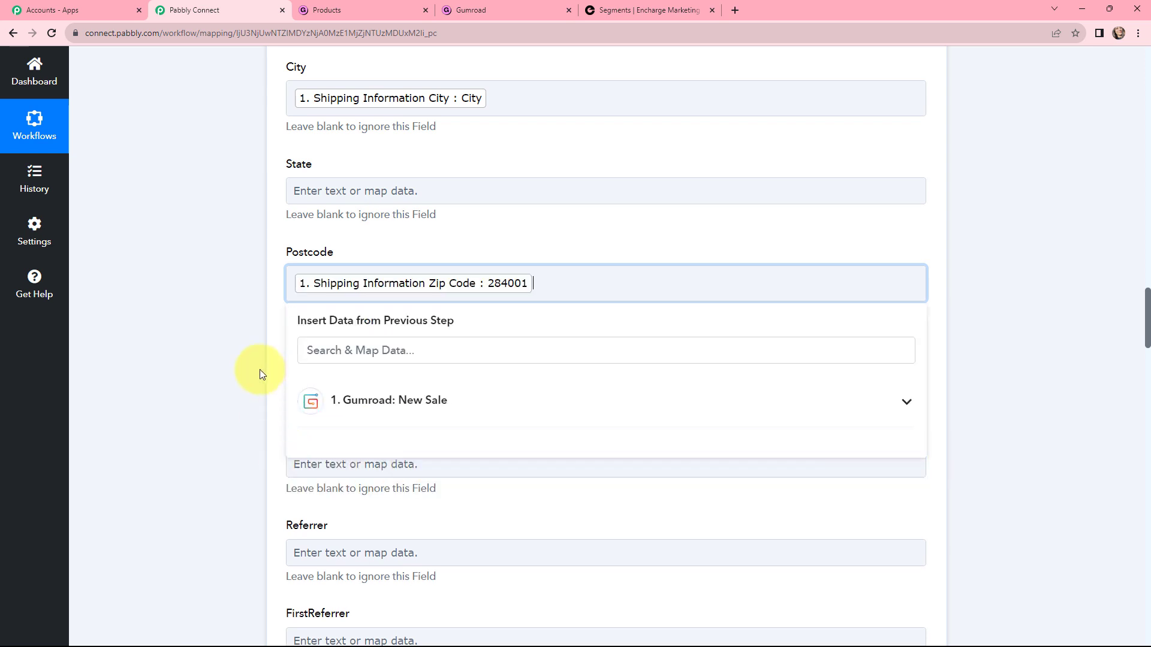
{"action": "left_click", "coordinate": [261, 370]}
Check the mapped contact fields, leaving State blank, and save the Encharge action while sending a test request
{"action": "left_click_drag", "start_coordinate": [1145, 319], "coordinate": [1145, 281]}
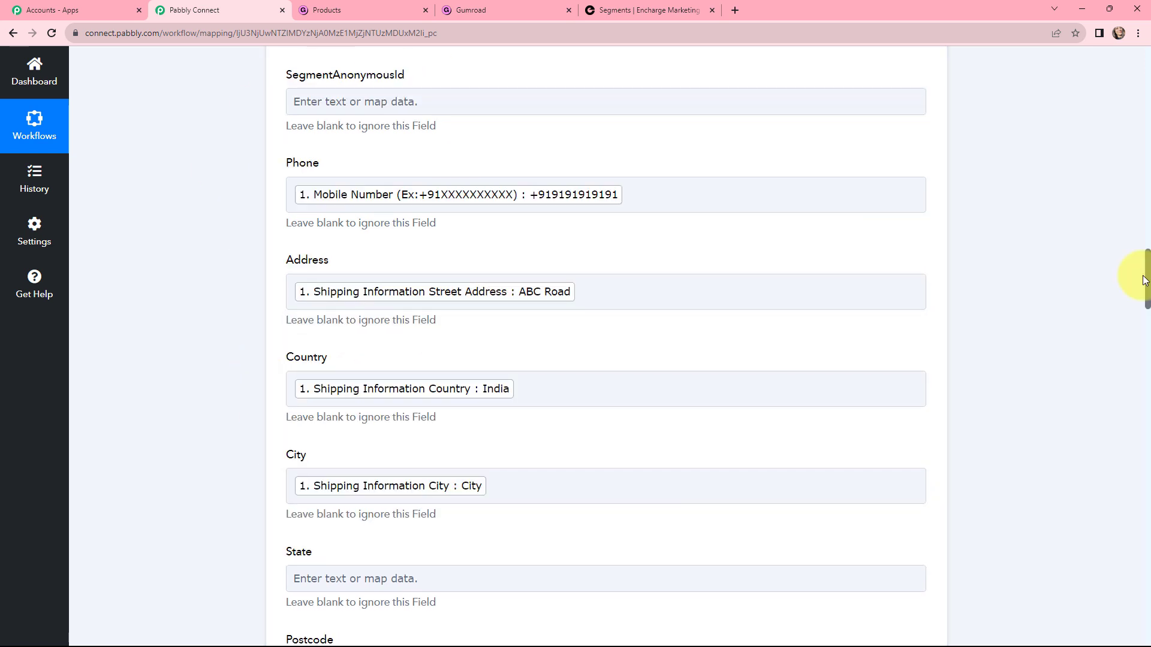
{"action": "scroll", "coordinate": [236, 561], "scroll_direction": "down", "scroll_amount": 1}
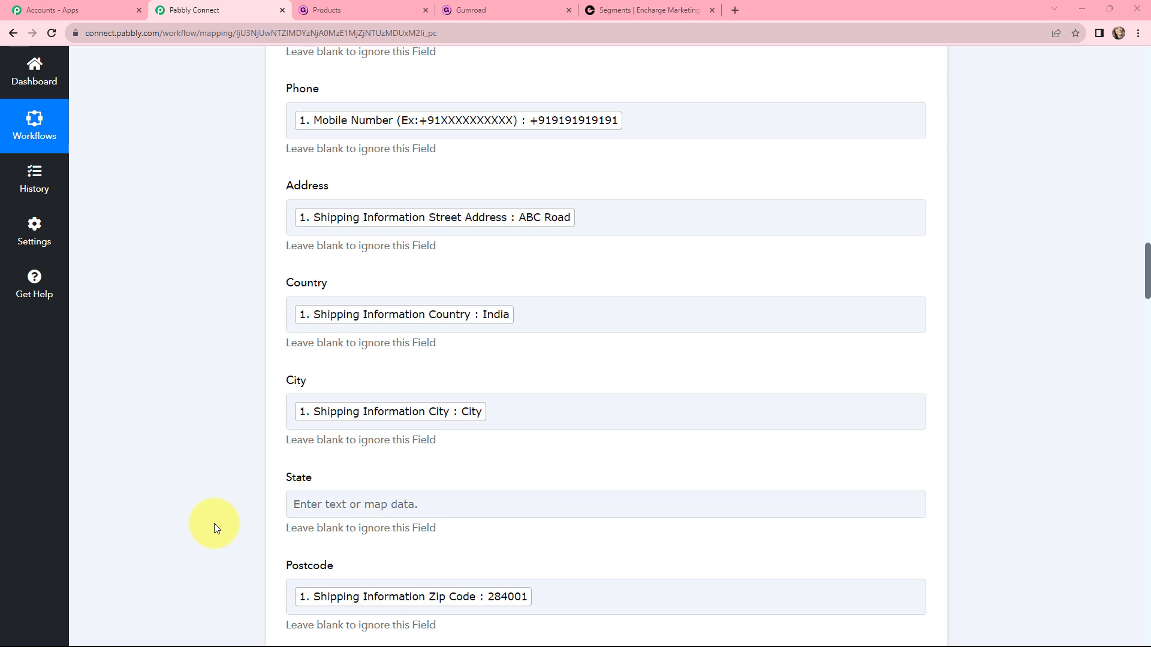
{"action": "scroll", "coordinate": [1148, 278], "scroll_direction": "down", "scroll_amount": 2}
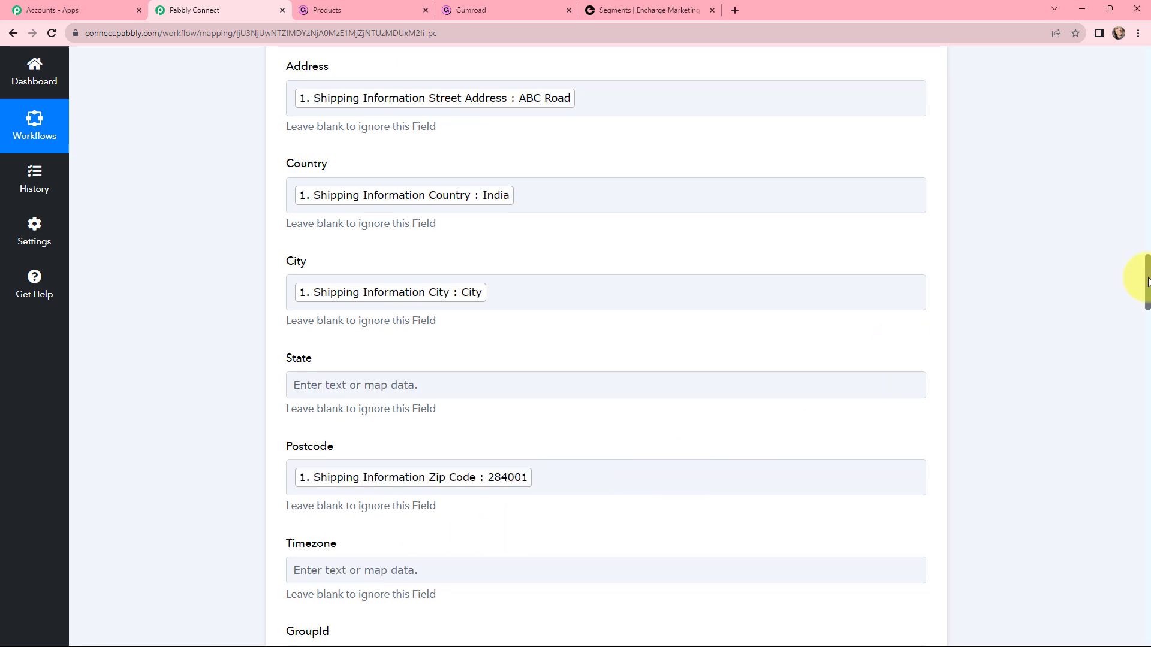
{"action": "scroll", "coordinate": [1147, 277], "scroll_direction": "down", "scroll_amount": 20}
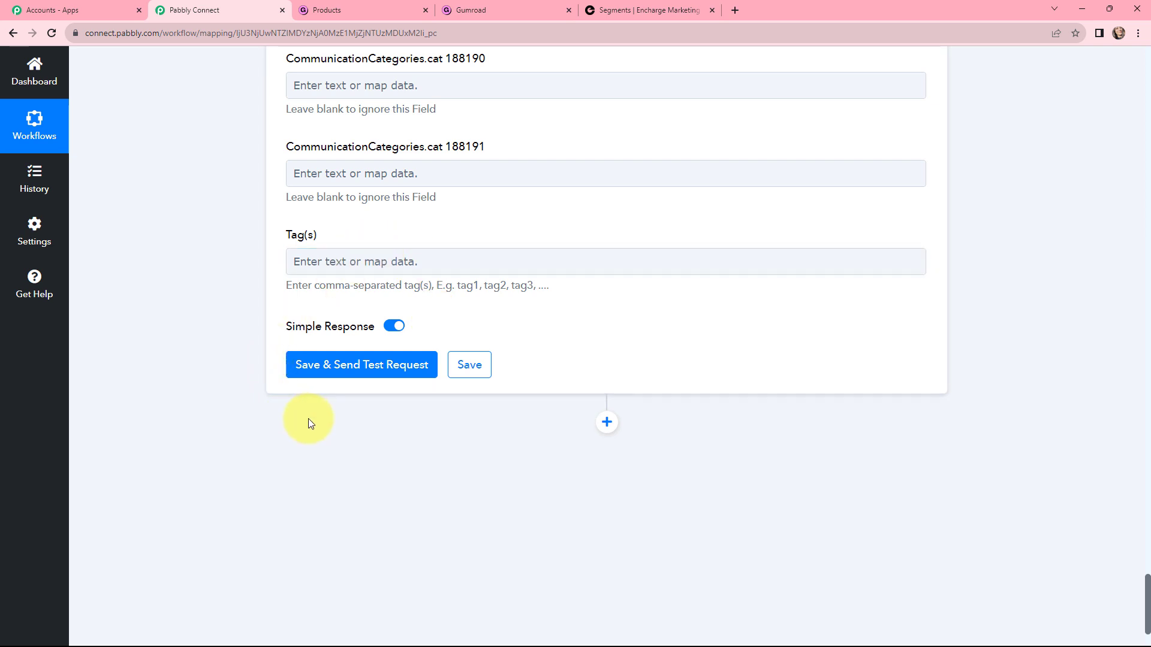
{"action": "left_click", "coordinate": [351, 370]}
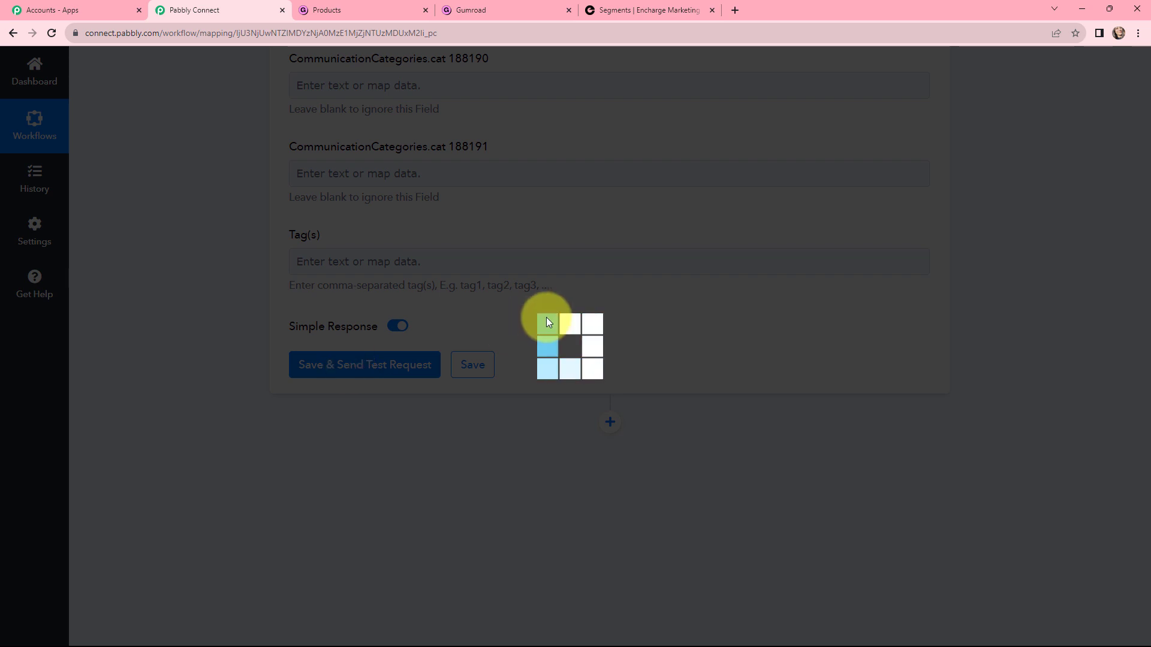
Examine the received Encharge response, including the User CreatedAt value and the returned phone, address, country, city and postcode
{"action": "scroll", "coordinate": [992, 294], "scroll_direction": "down", "scroll_amount": 3}
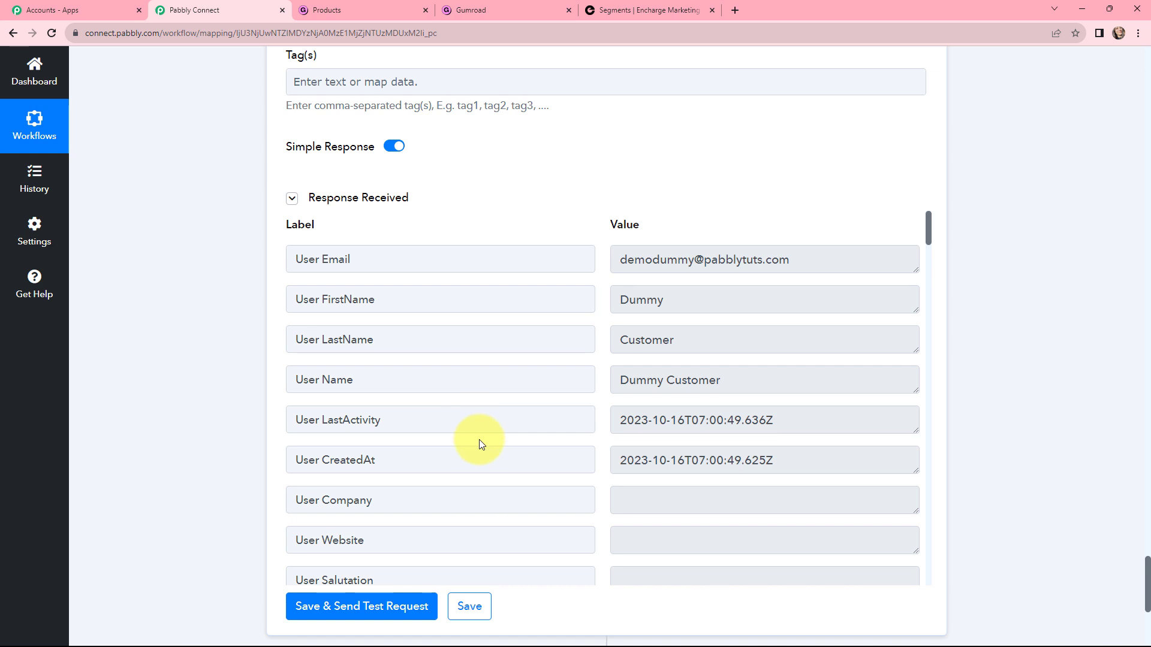
{"action": "left_click", "coordinate": [795, 460]}
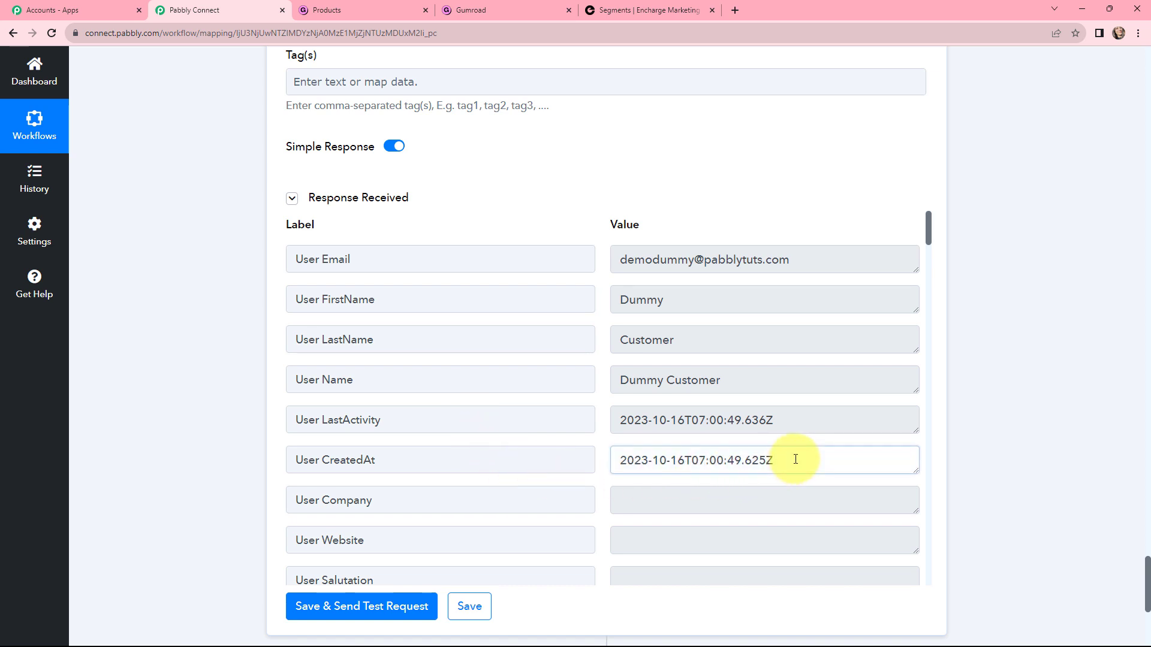
{"action": "left_click_drag", "start_coordinate": [767, 466], "coordinate": [616, 462]}
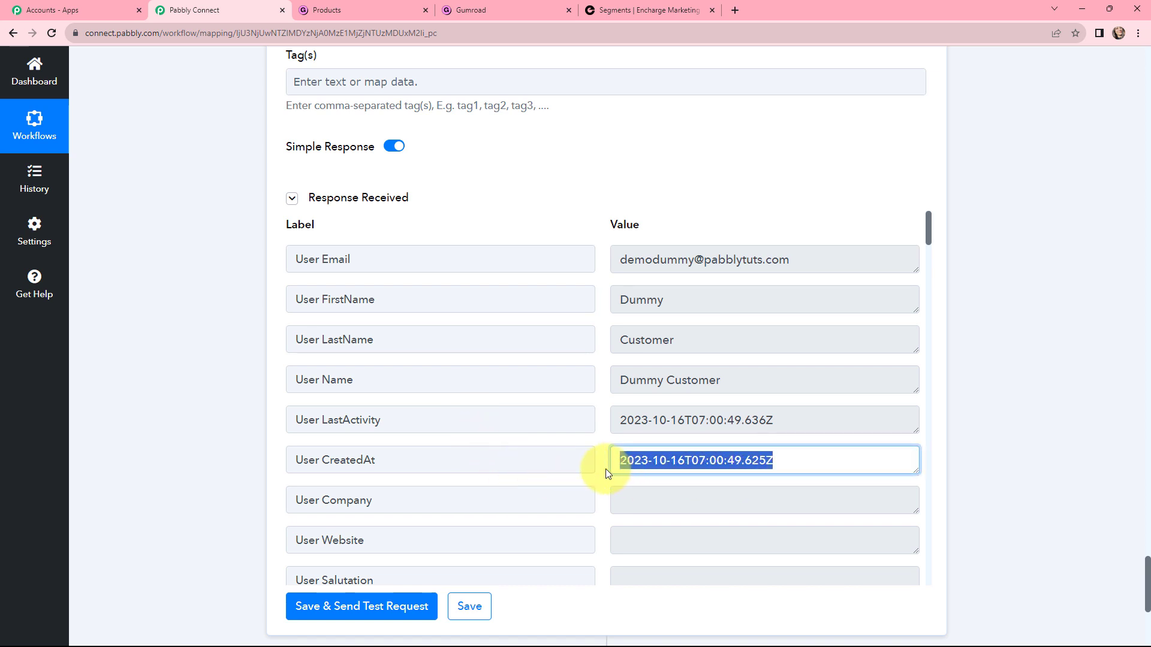
{"action": "left_click", "coordinate": [988, 428]}
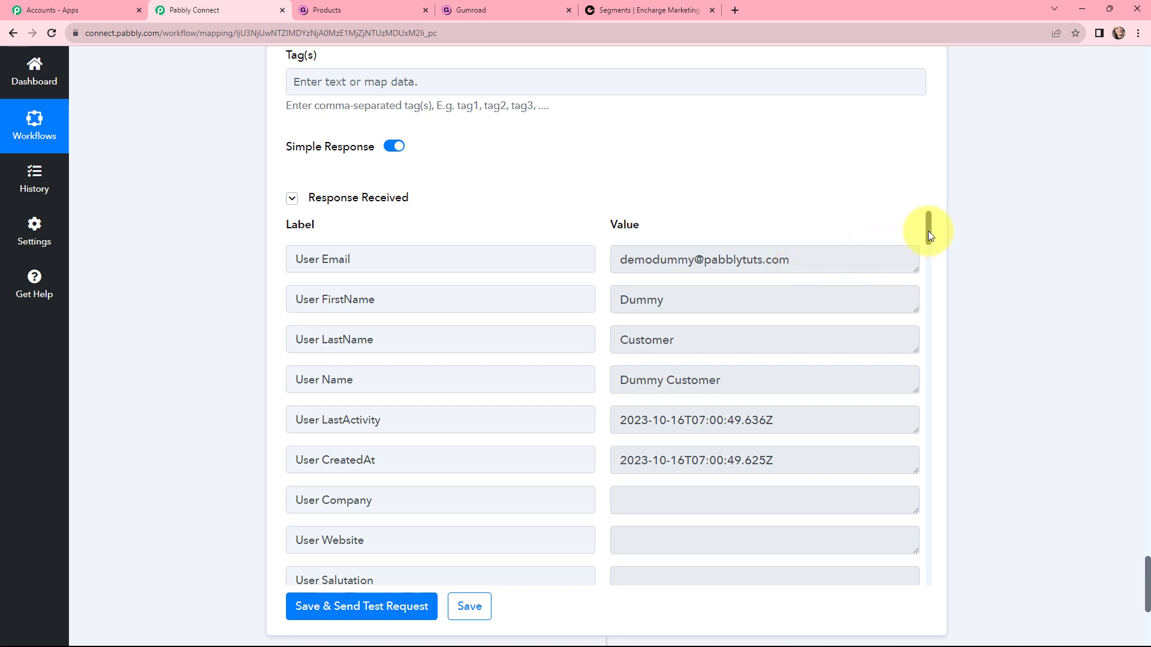
{"action": "left_click_drag", "start_coordinate": [928, 231], "coordinate": [928, 475]}
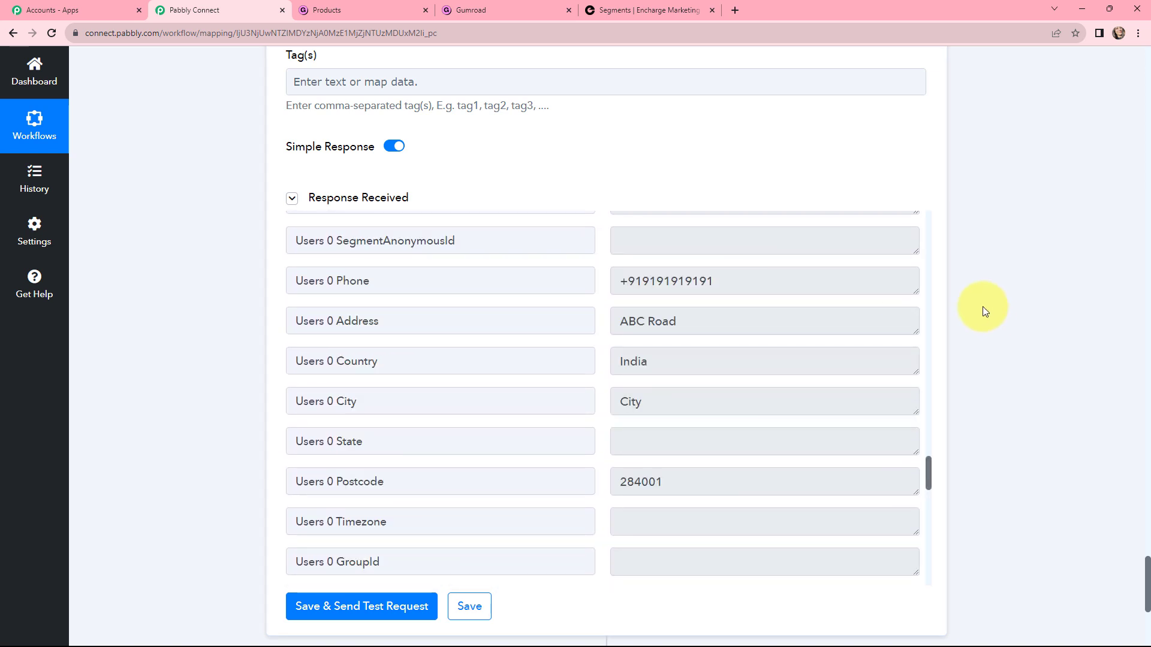
Switch to Encharge and check the All People list for the person added by the test request
{"action": "left_click", "coordinate": [665, 10]}
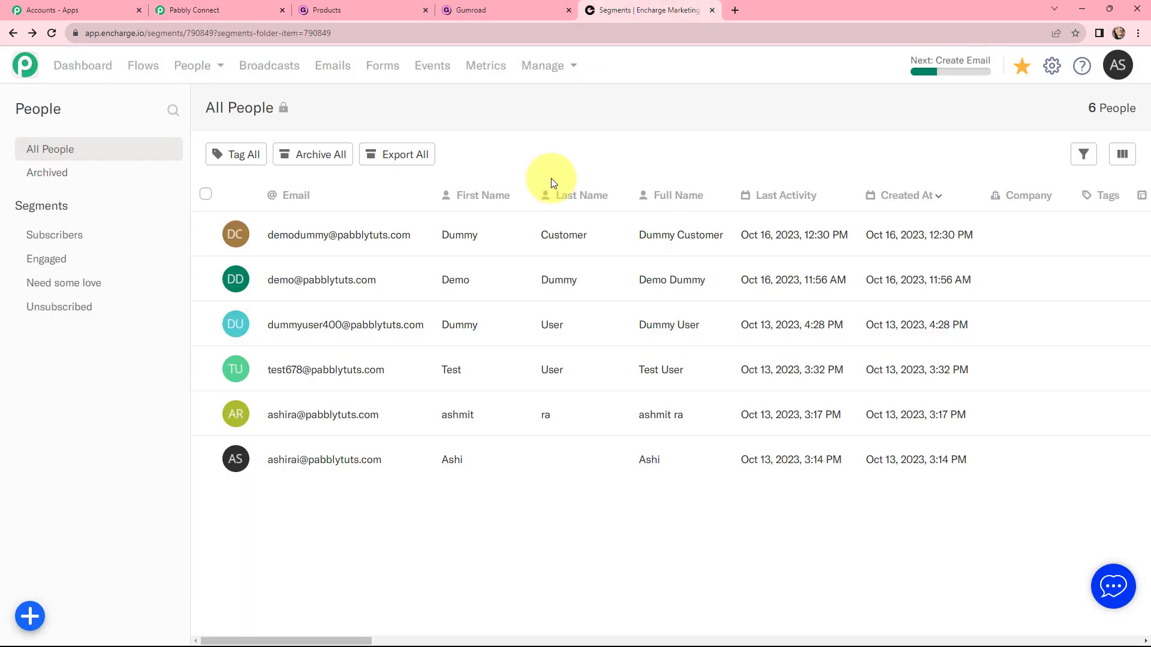
{"action": "mouse_move", "coordinate": [198, 65]}
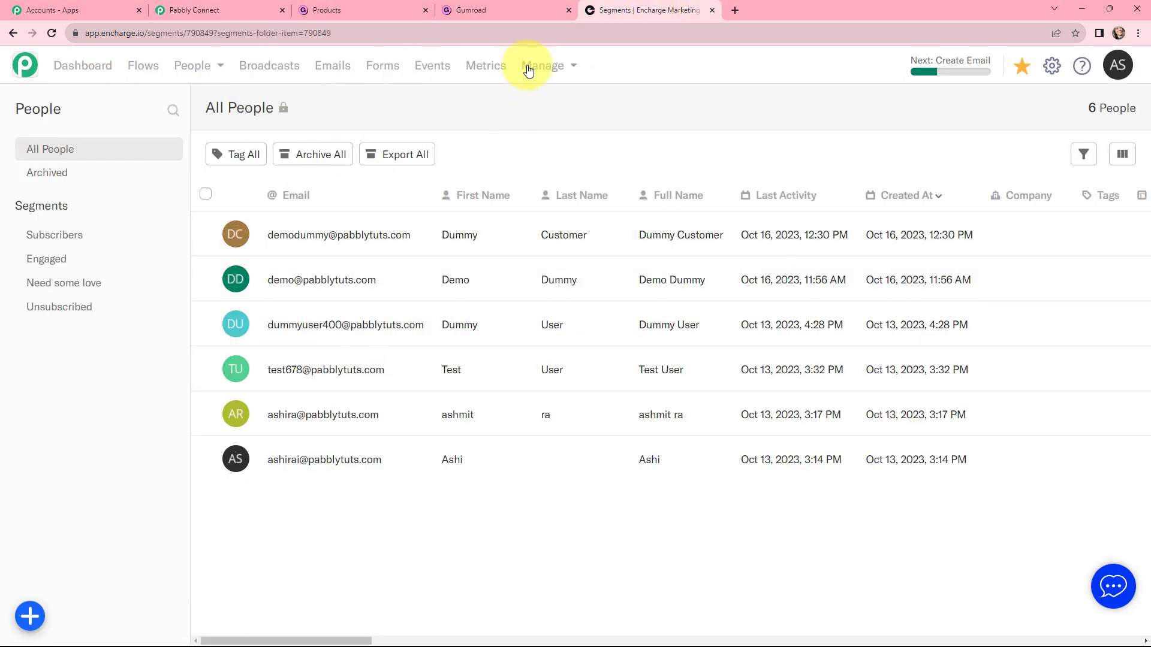